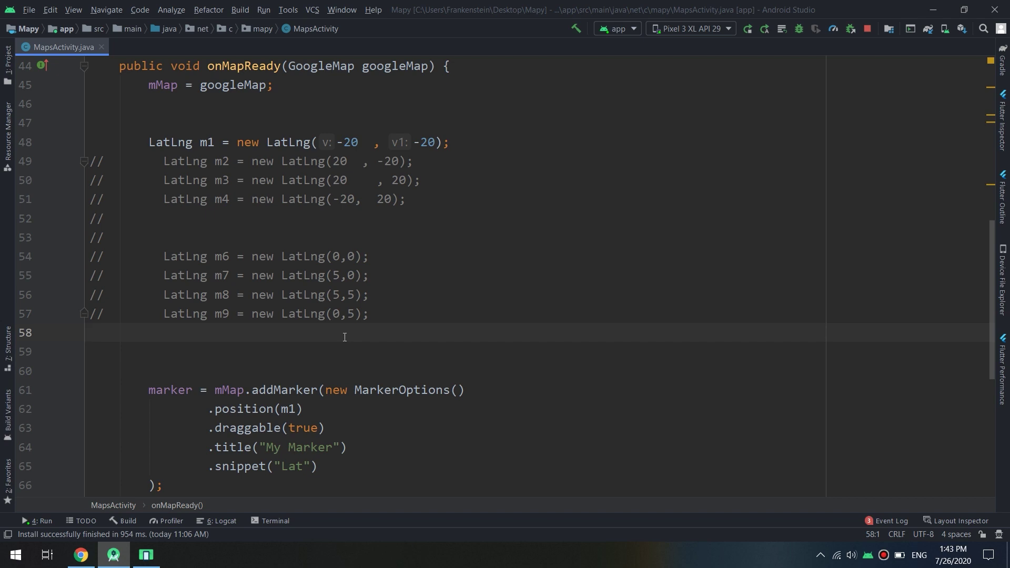
Add a '// Circle' comment on blank lines below the marker code.
key("Down")
key("Down")
key("Down")
key("Down")
key("Down")
key("Down")
key("Down")
key("Down")
key("Down")
key("Down")
key("Down")
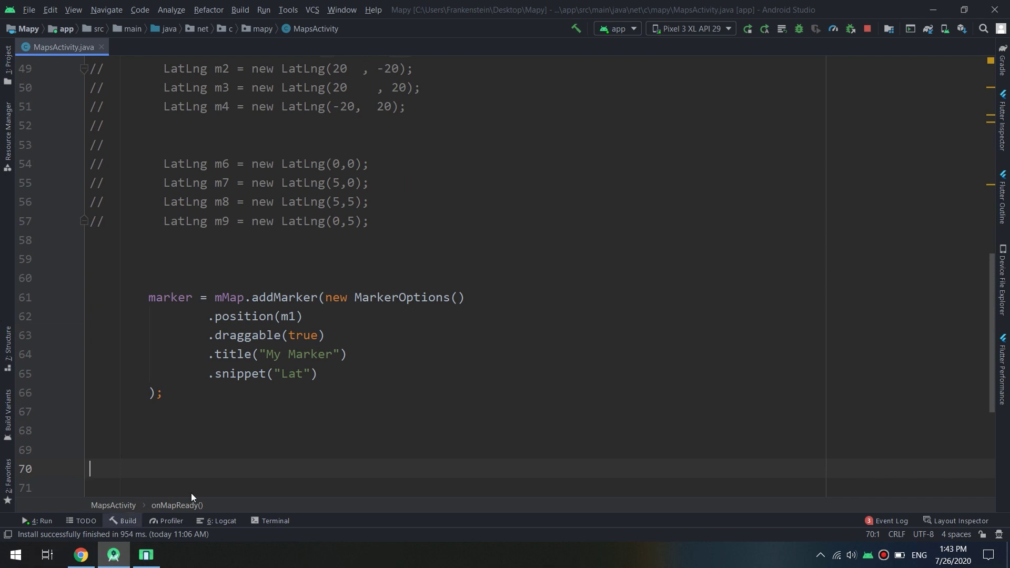
left_click(159, 447)
type("`")
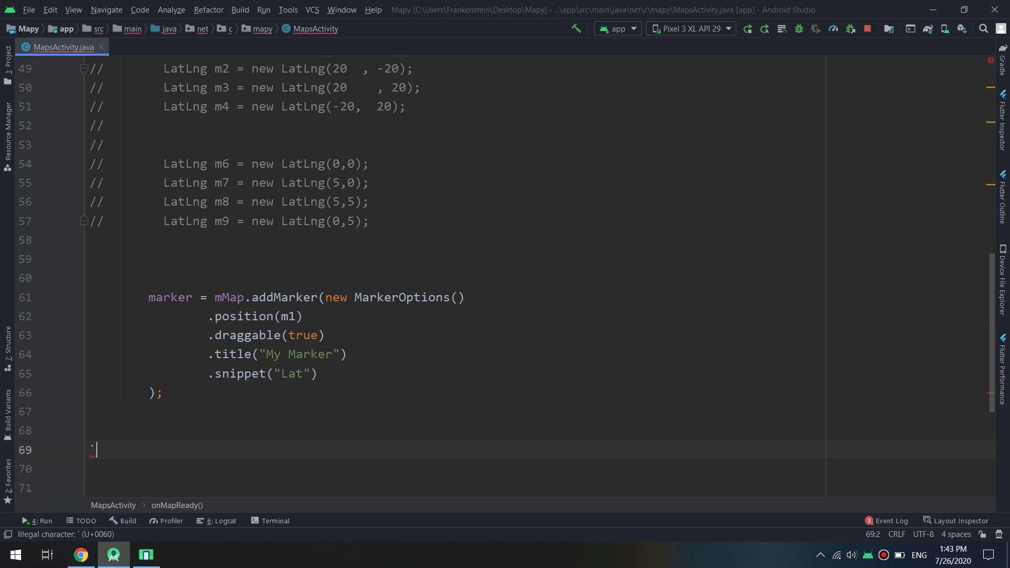
key("BackSpace")
key("Return")
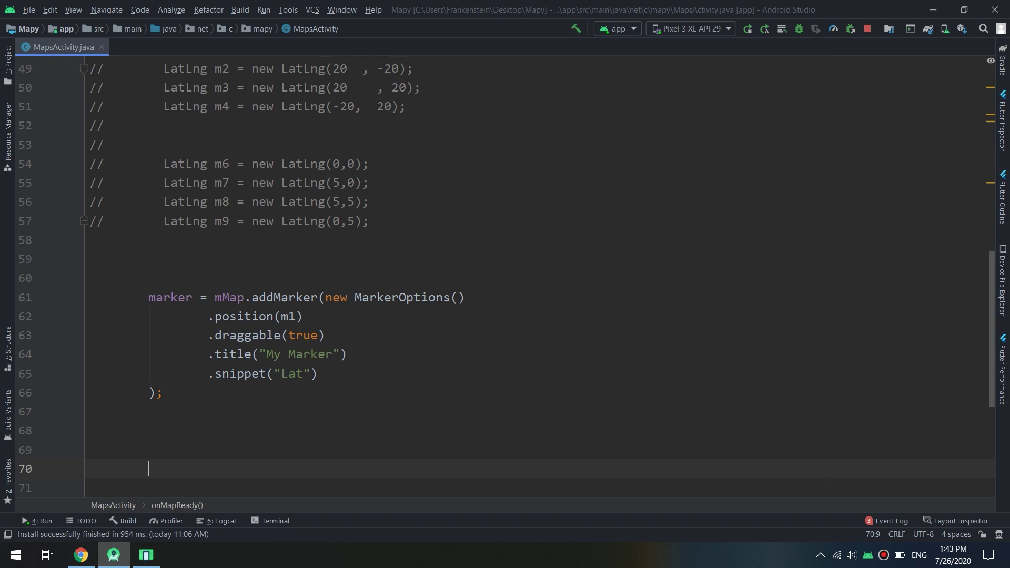
key("Return")
key("Return")
type("///")
key("BackSpace")
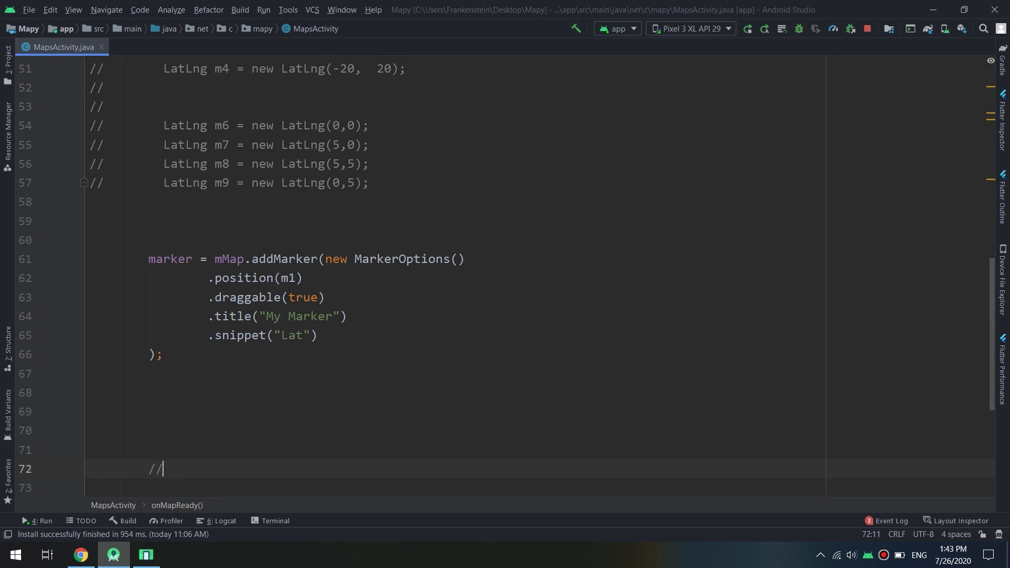
type("Circle")
Begin the declaration 'CircleOptions circly = new' on the next line.
key("Return")
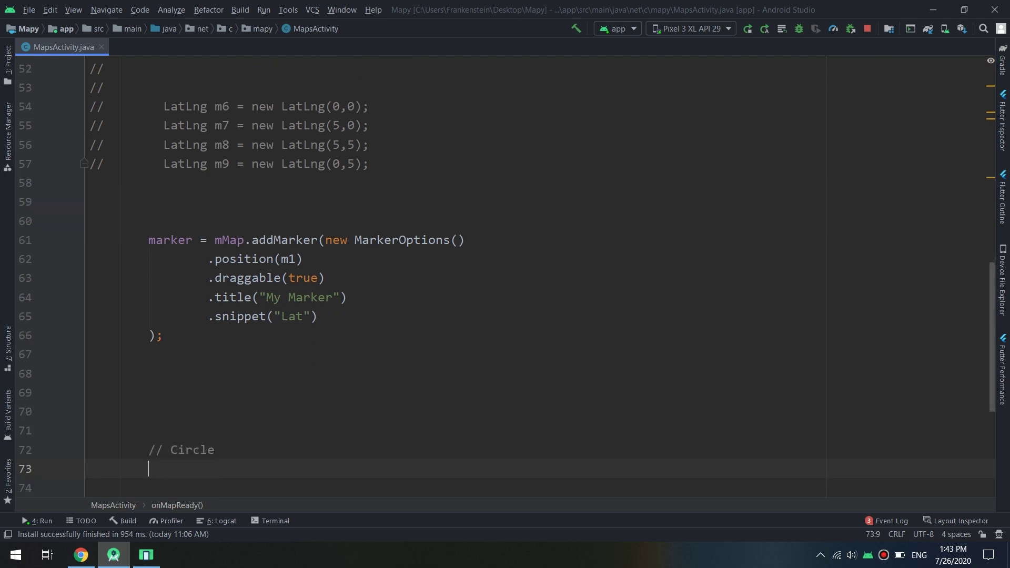
type("C")
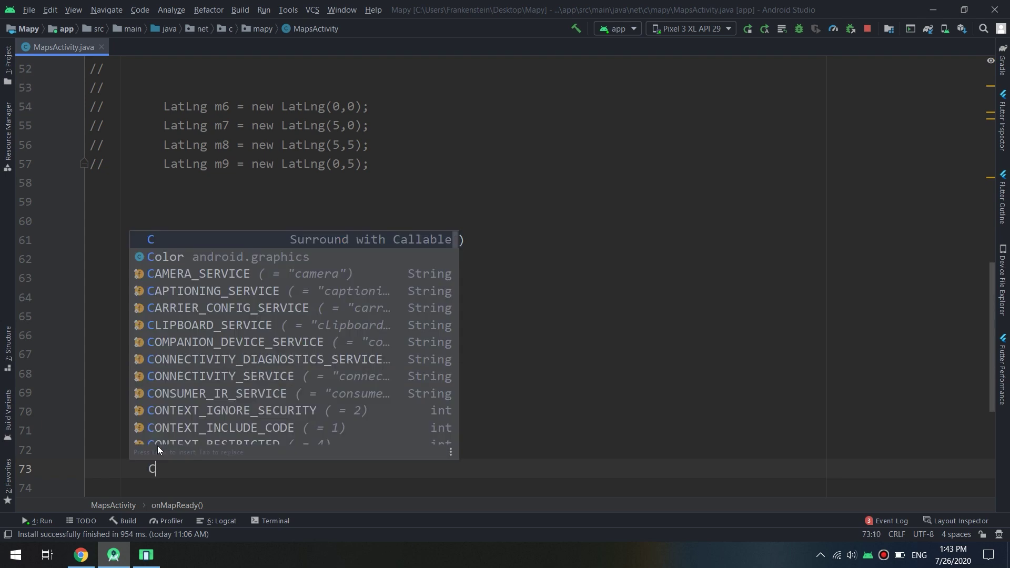
type("ir")
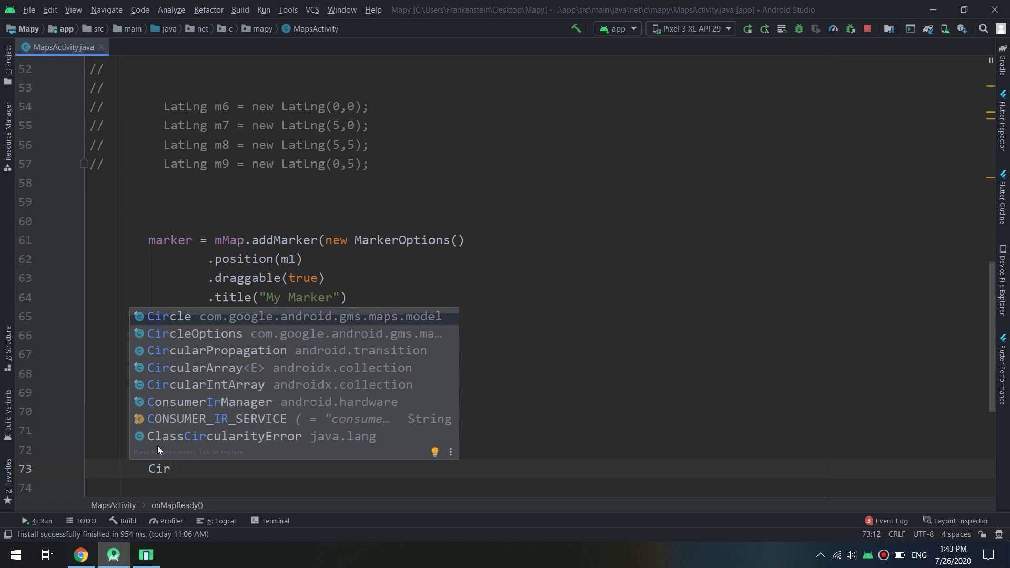
key("Down")
key("Return")
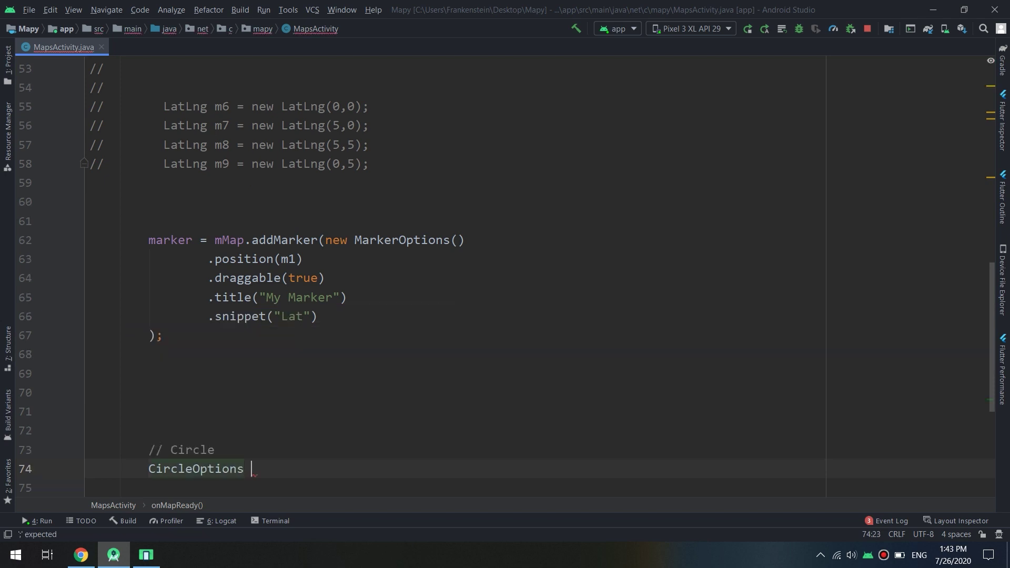
type("circ")
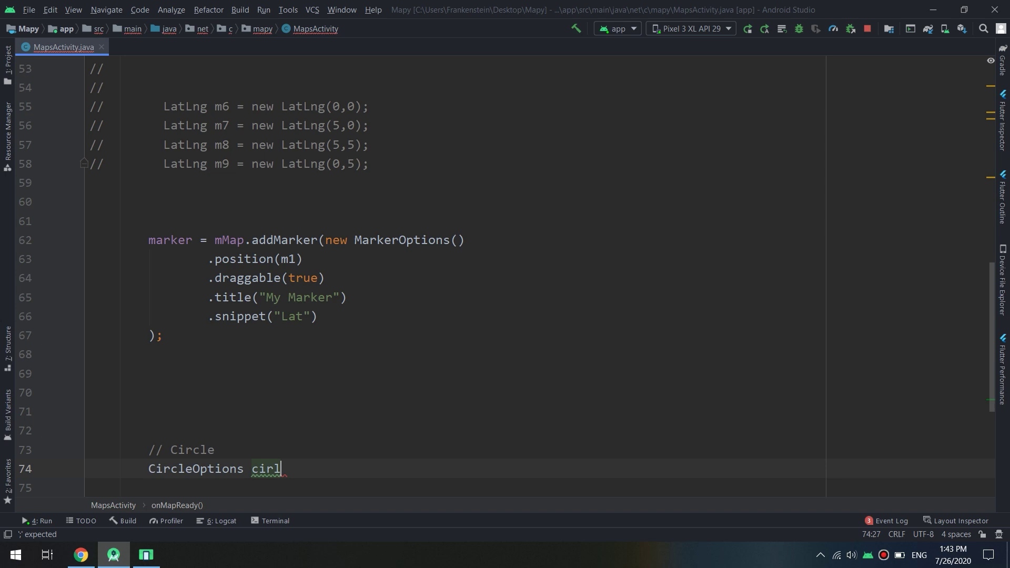
key("BackSpace")
type("le")
key("BackSpace")
key("BackSpace")
type("c")
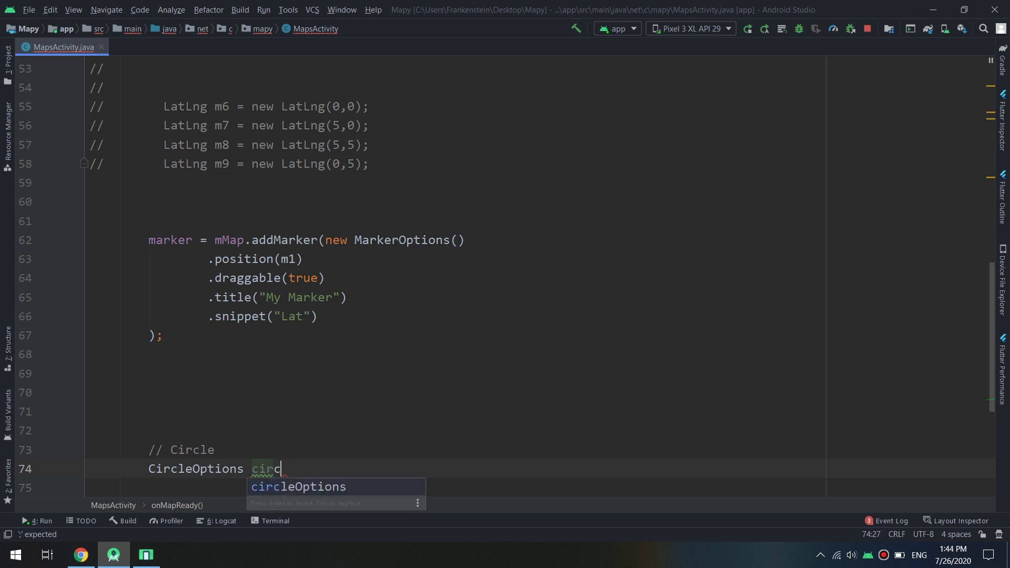
type("ly = n")
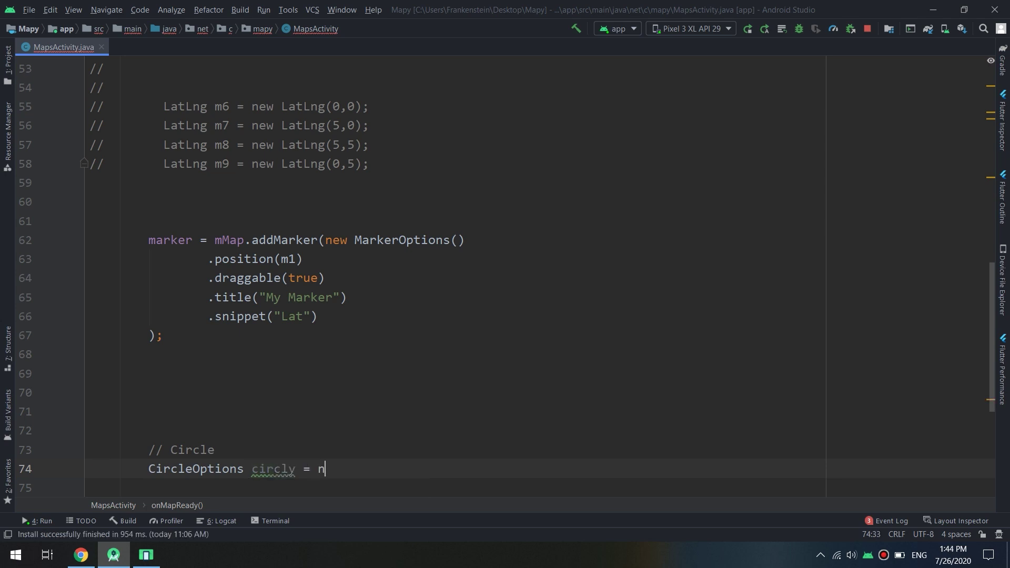
type("ew")
key("BackSpace")
key("BackSpace")
key("BackSpace")
type("ew ")
type("Cir")
Complete new CircleOptions() and chain .center(m1) onto circly.
key("Return")
key("Right")
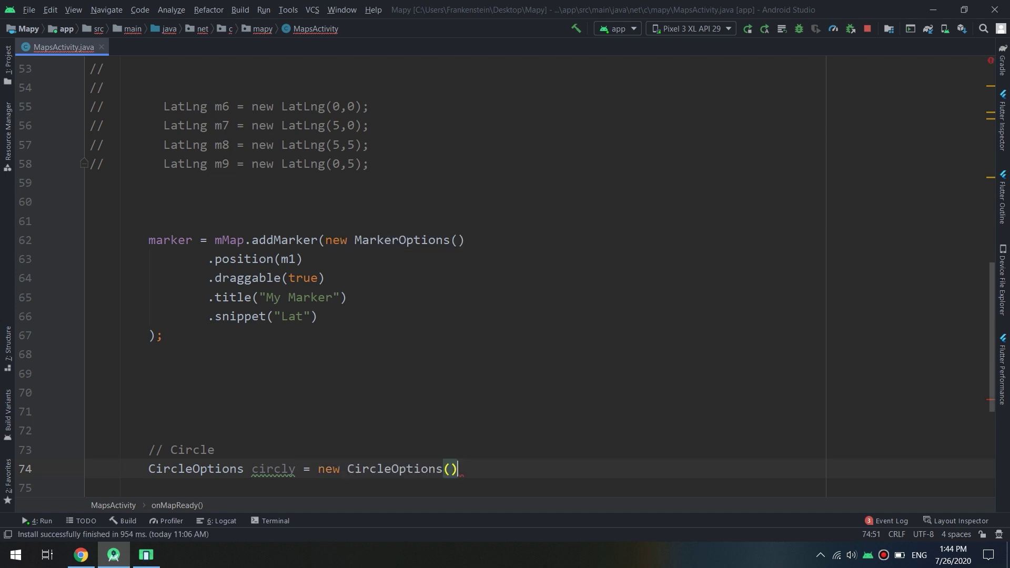
key("Return")
type(".")
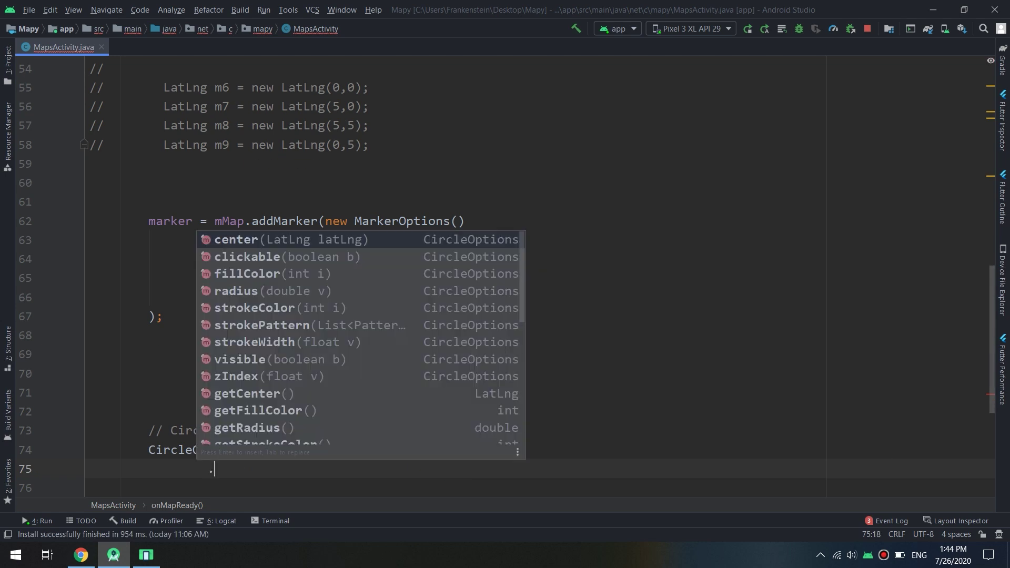
type("c")
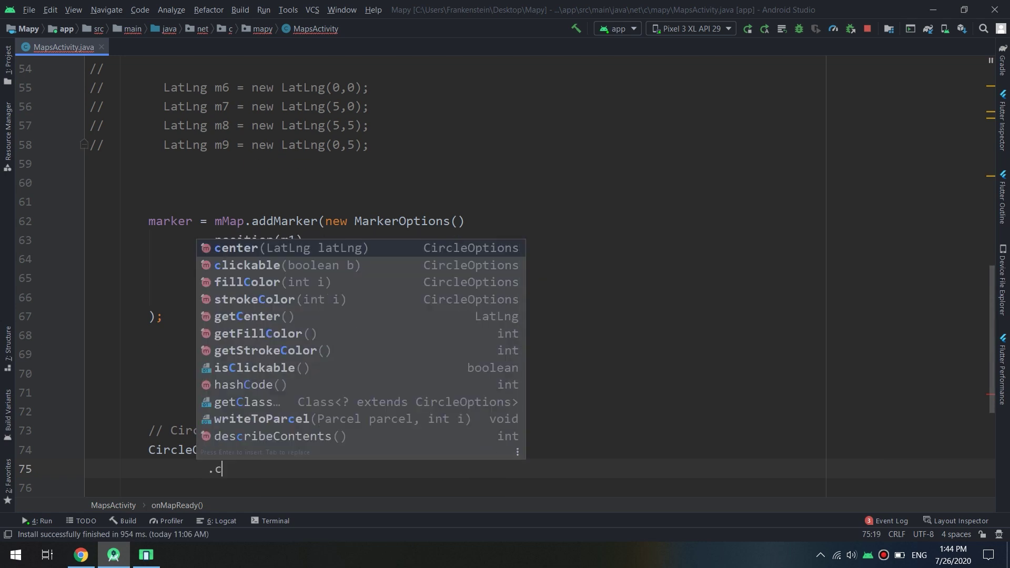
type("en")
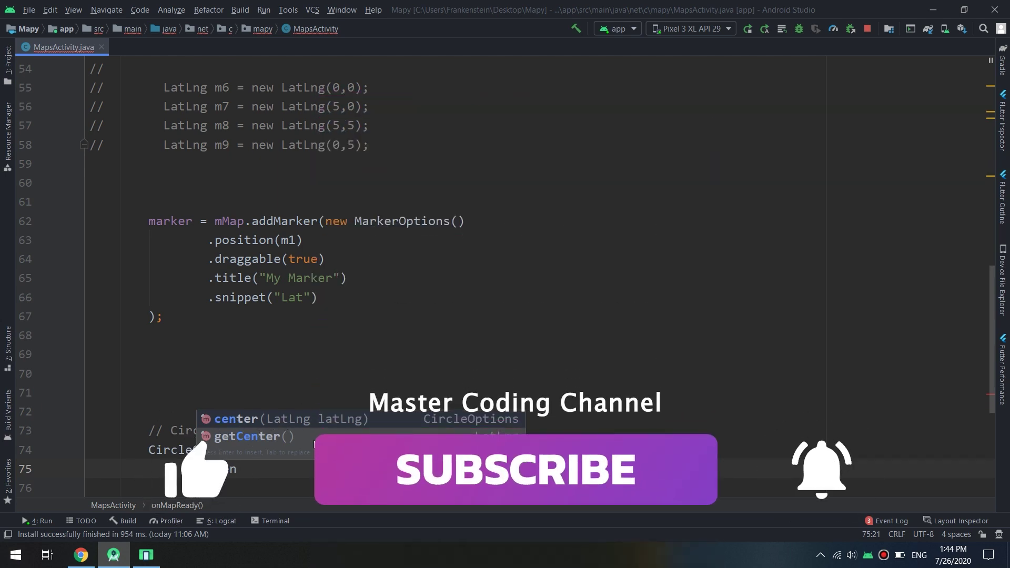
key("Return")
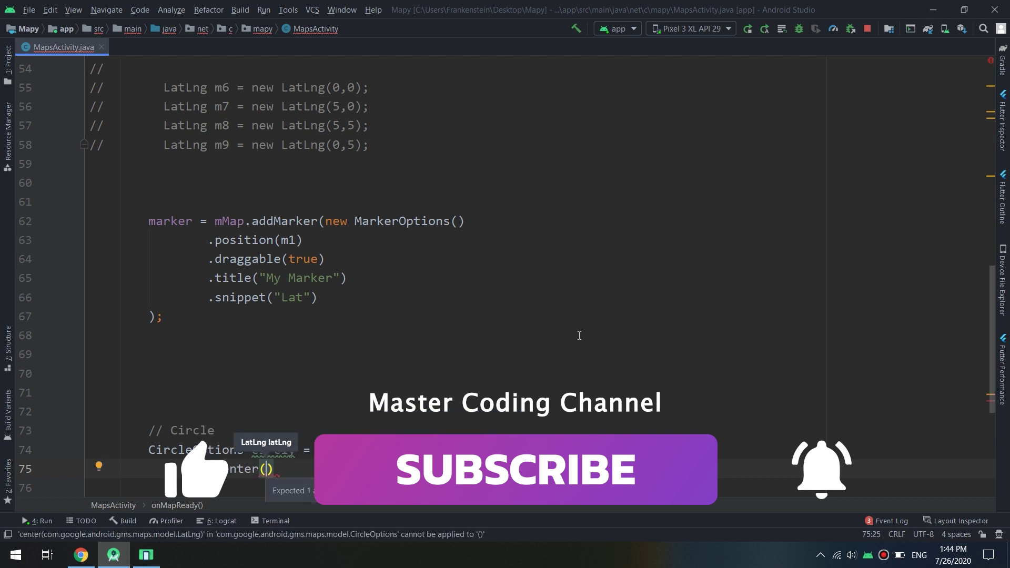
left_click_drag(992, 355, 995, 255)
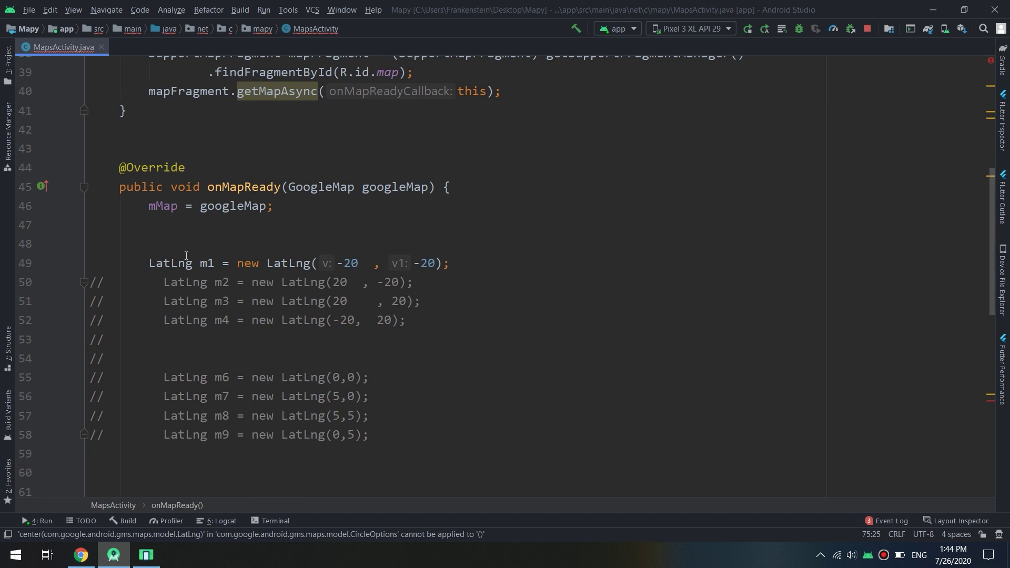
left_click_drag(148, 264, 451, 265)
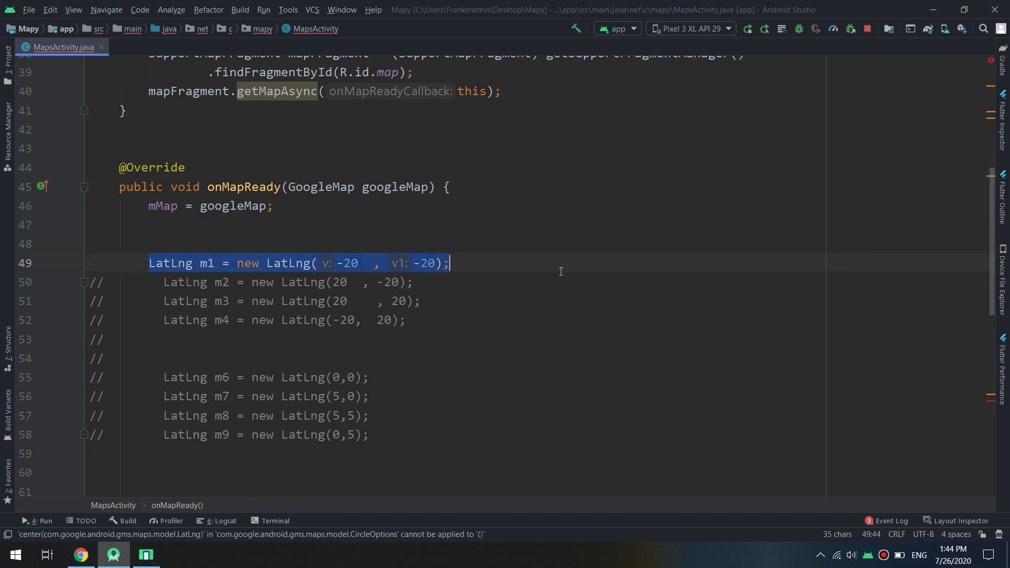
scroll(505, 284, "down", 10)
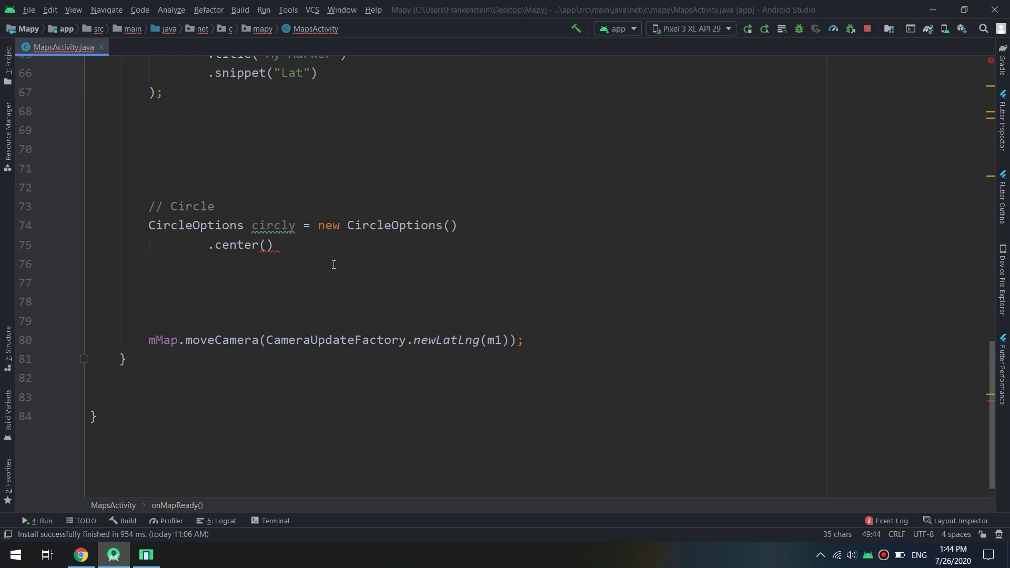
left_click(267, 245)
type("m1")
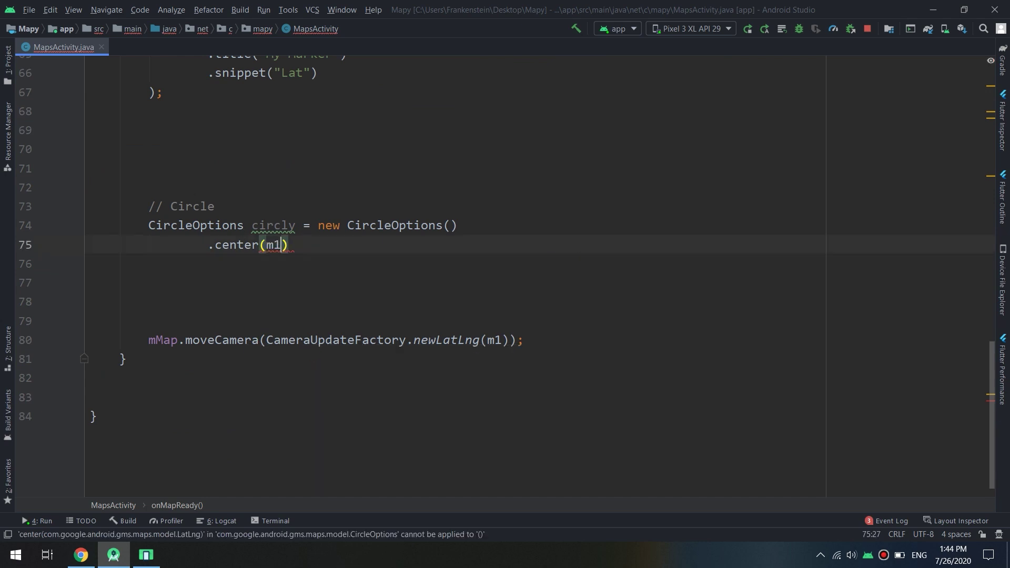
Chain .radius(10000) with an 'in meters' comment, then review the values.
key("End")
key("Return")
type(".")
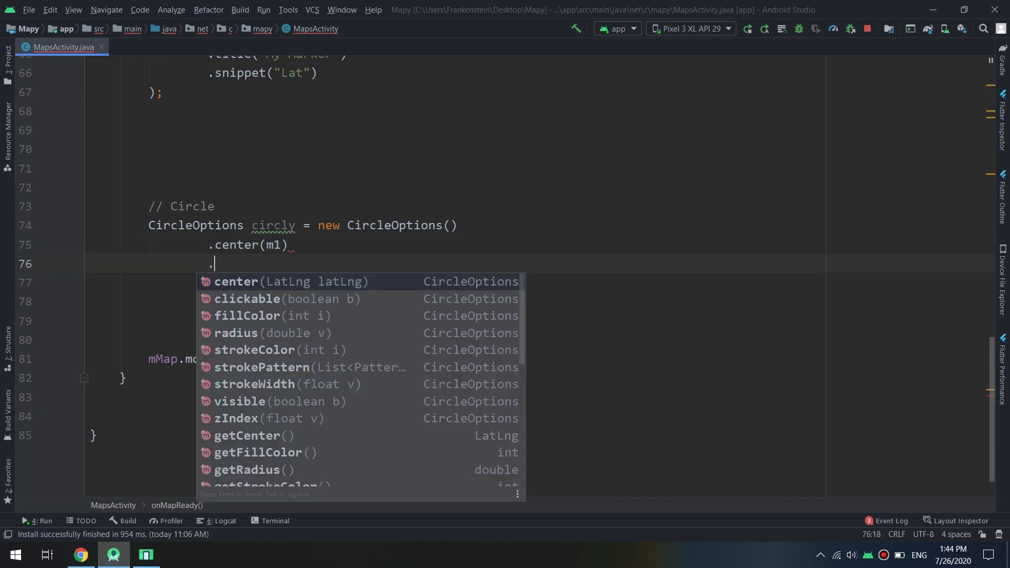
type("ra")
key("Return")
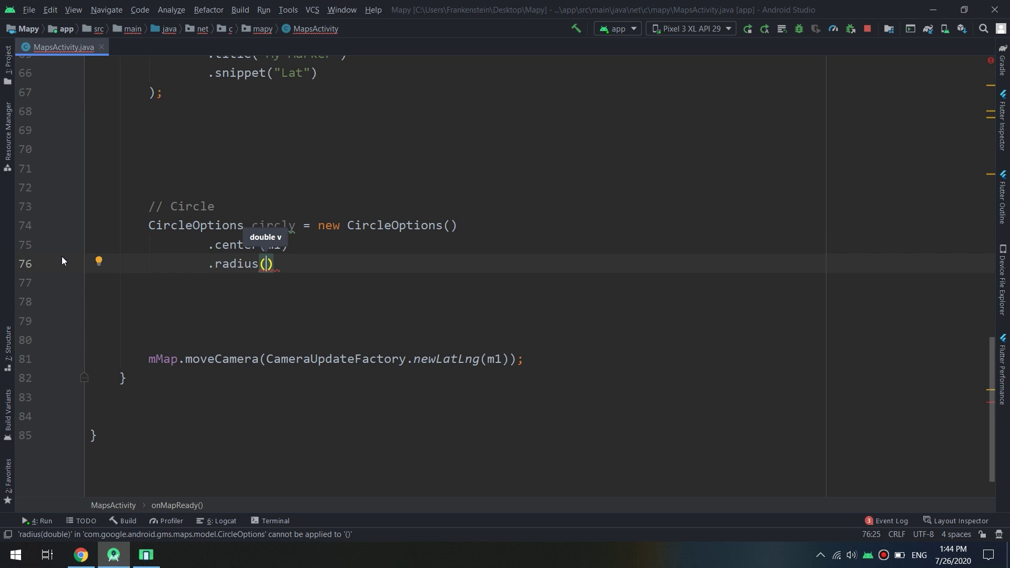
type("10000")
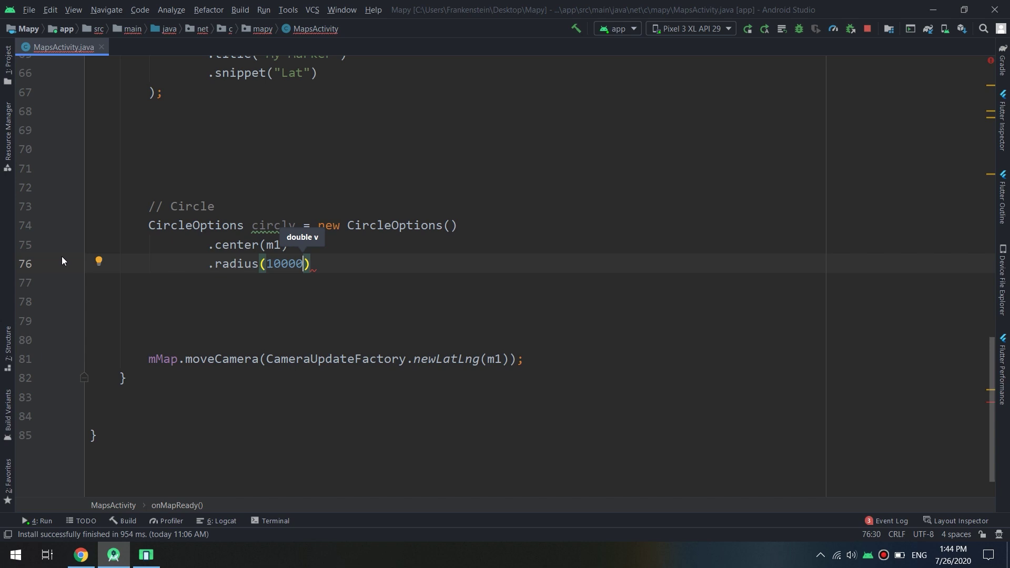
key("Right")
type(";")
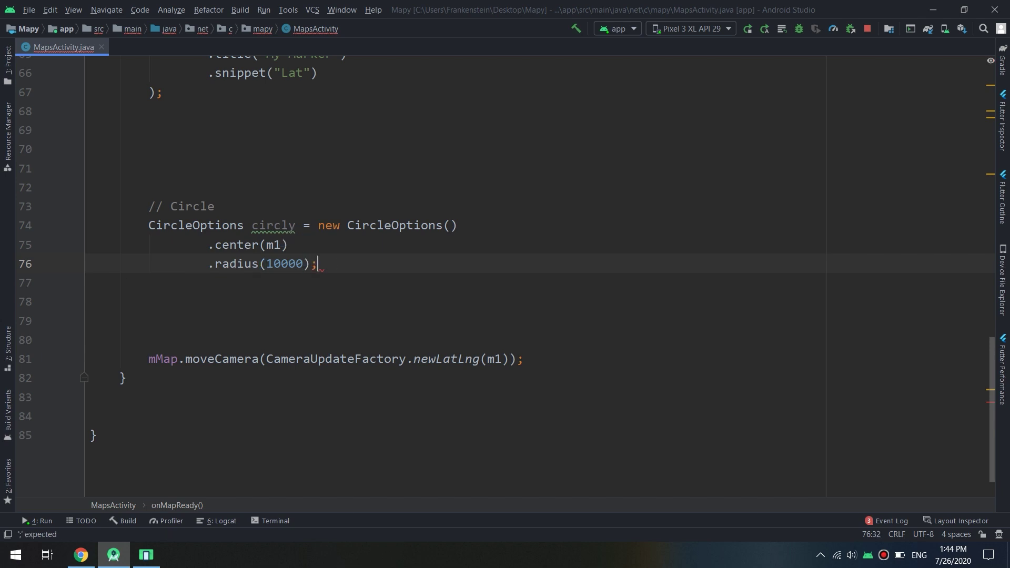
type("  // i")
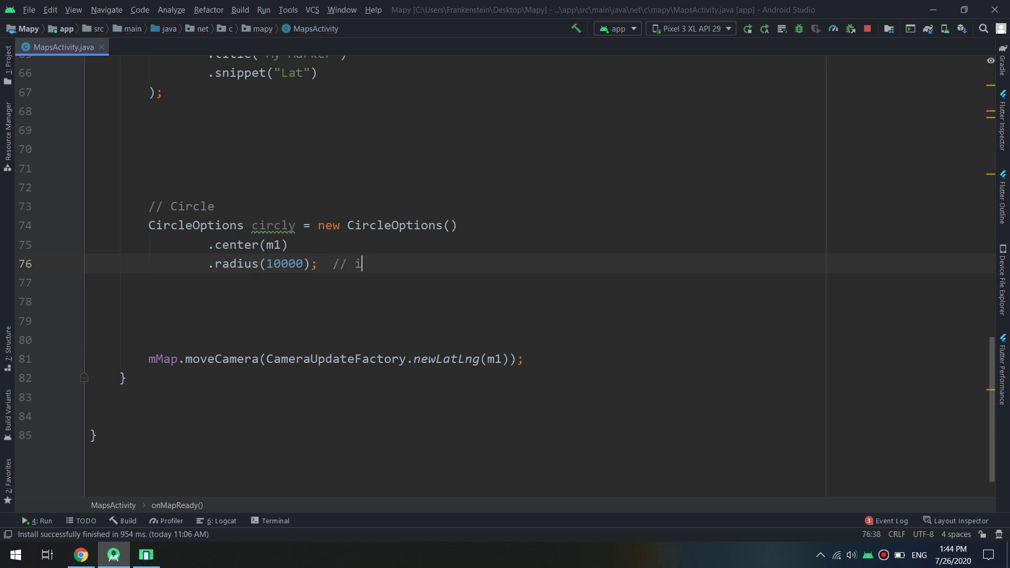
key("BackSpace")
key("BackSpace")
type("in meter")
type("s")
left_click_drag(273, 264, 281, 264)
double_click(275, 245)
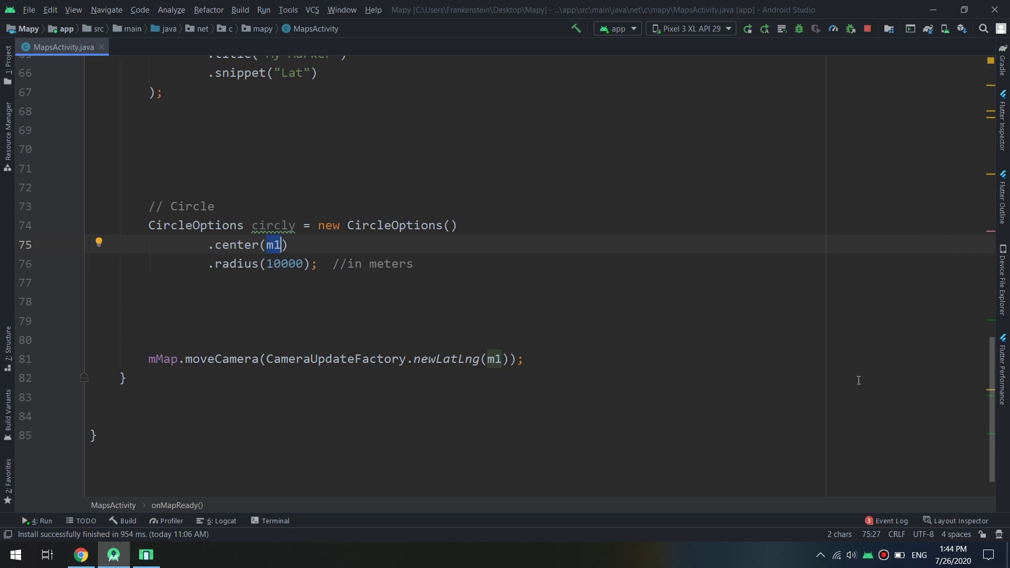
mouse_move(992, 390)
mouse_move(994, 397)
left_mouse_down()
mouse_move(993, 250)
mouse_move(993, 410)
left_mouse_up()
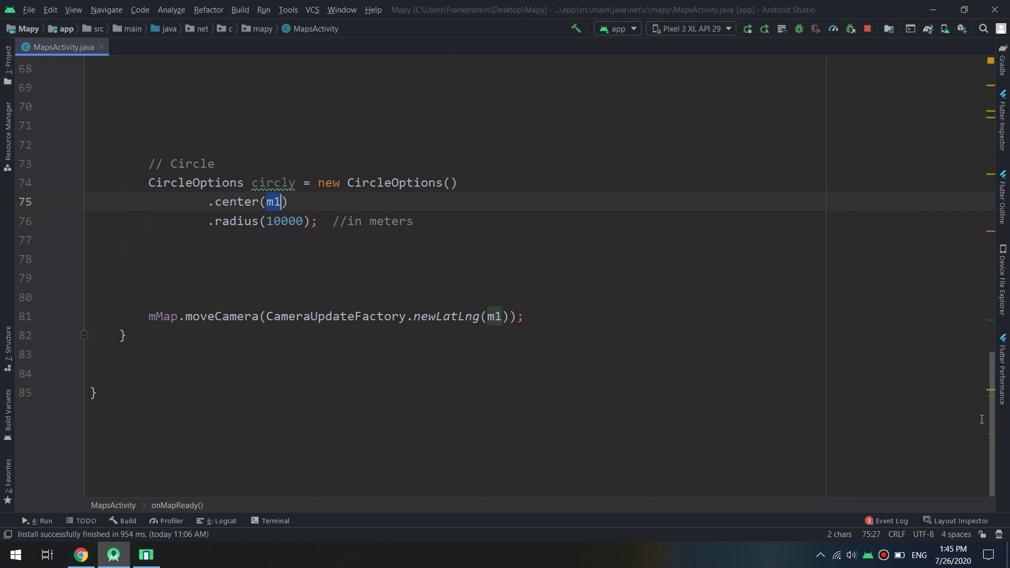
left_click(274, 222)
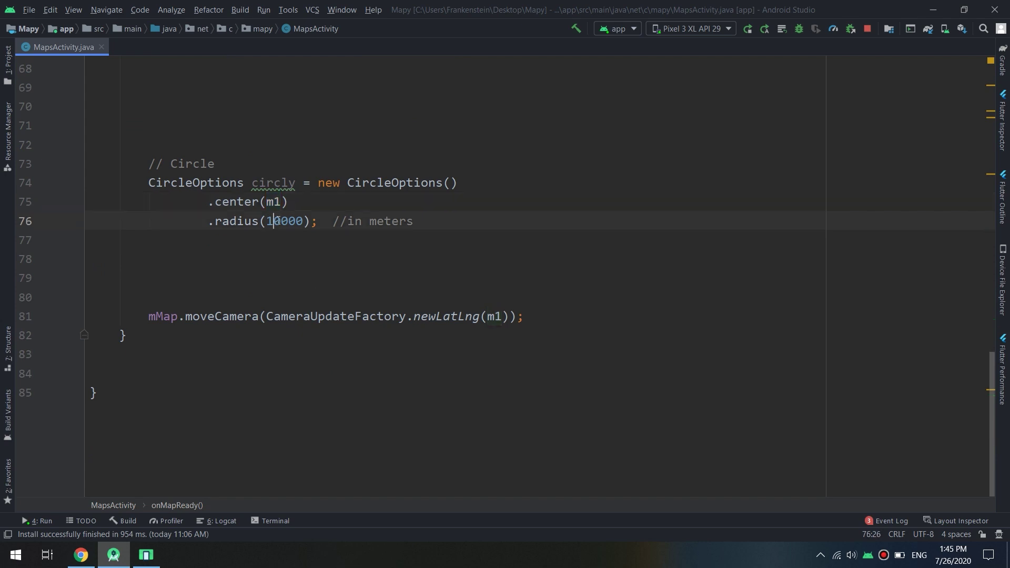
left_click(745, 29)
Add a 'get back the mutable circle' comment and Circle circle = mMap.addCircle(circly); with Circle imported.
left_click(260, 259)
key("Return")
type("// get ")
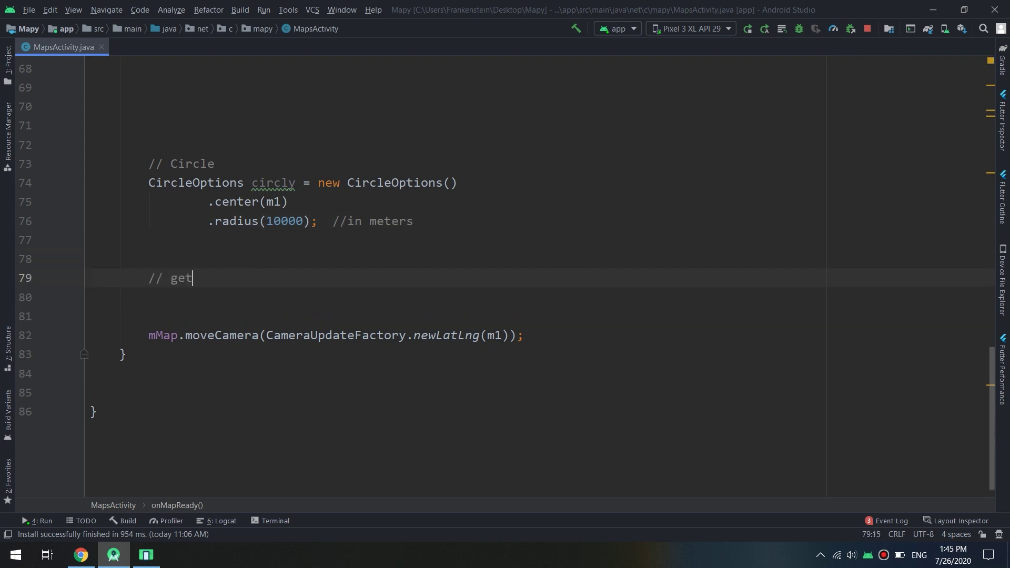
type("back the ")
type("mutable ci")
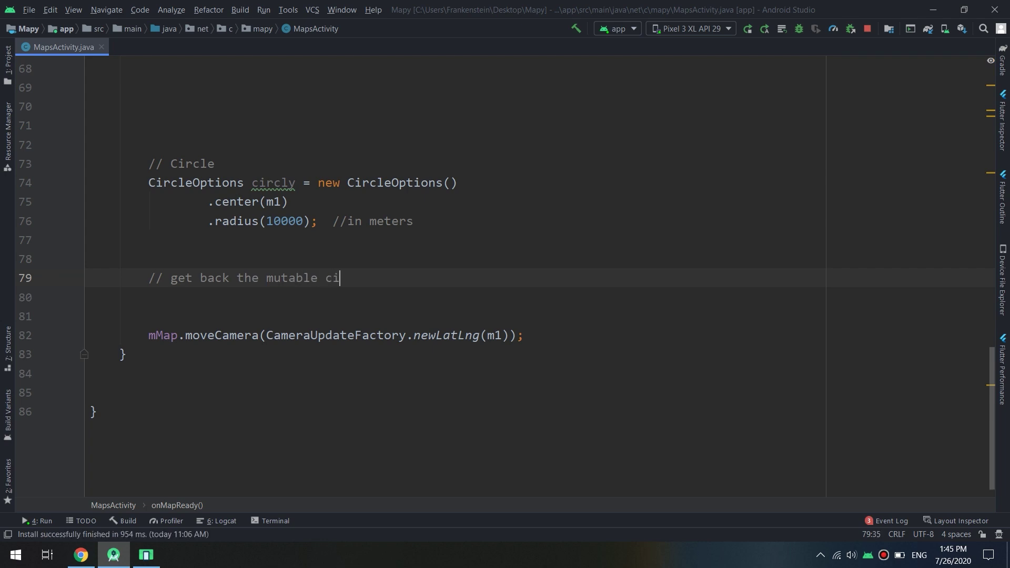
type("rcle")
key("Return")
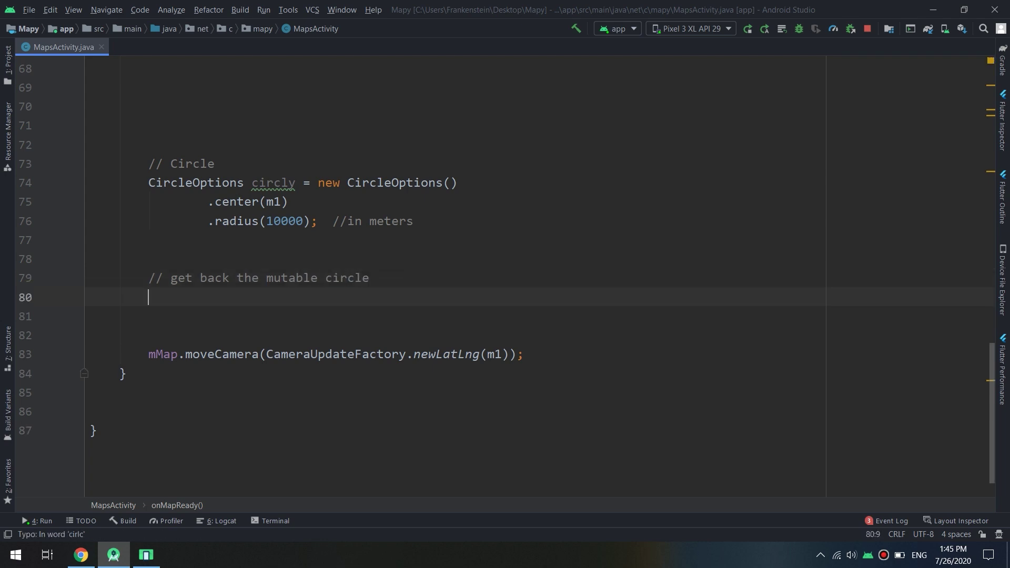
type("Circl")
key("Down")
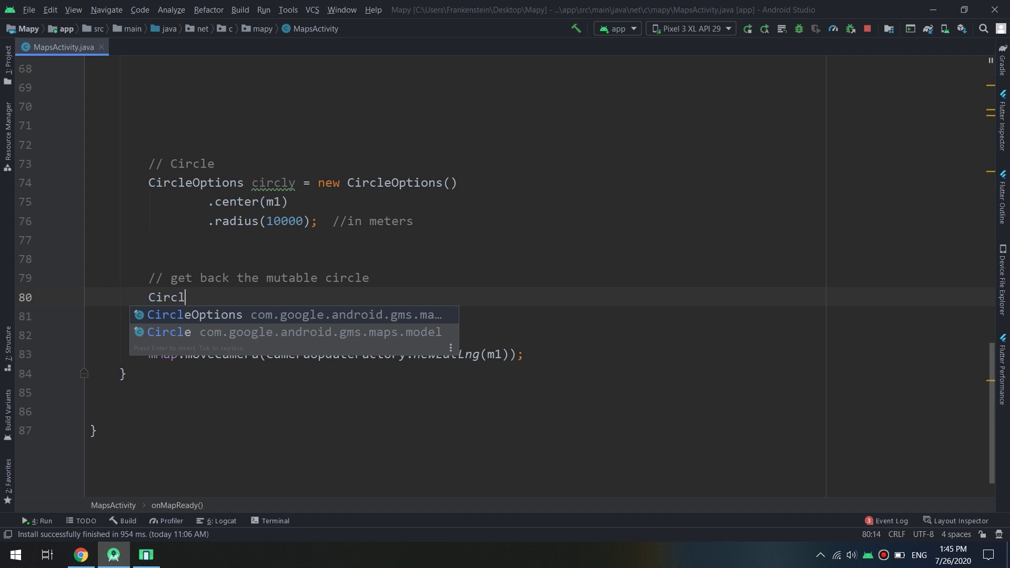
key("Return")
key("alt+Return")
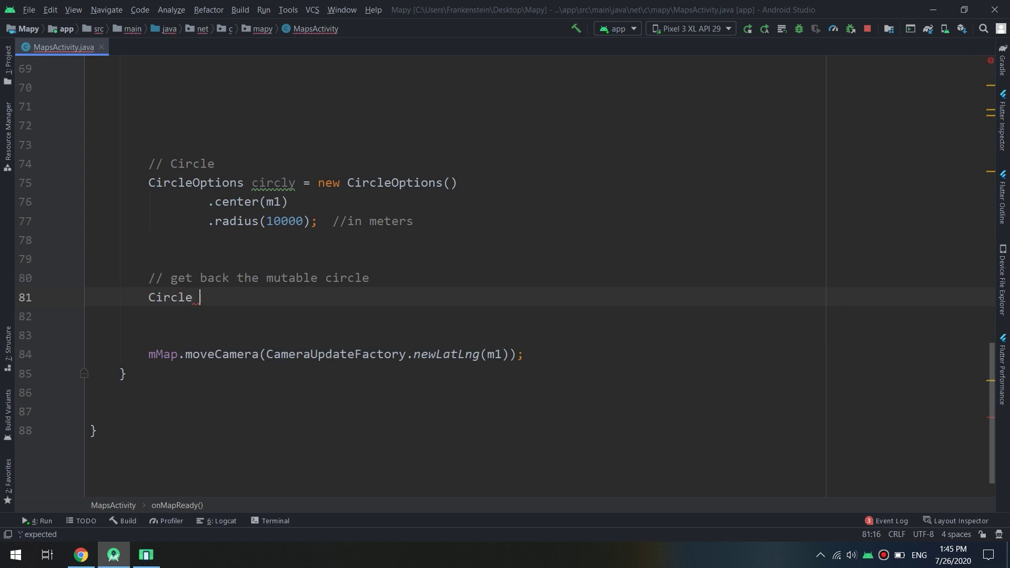
type("ci")
type("rcle ")
type("=")
key("BackSpace")
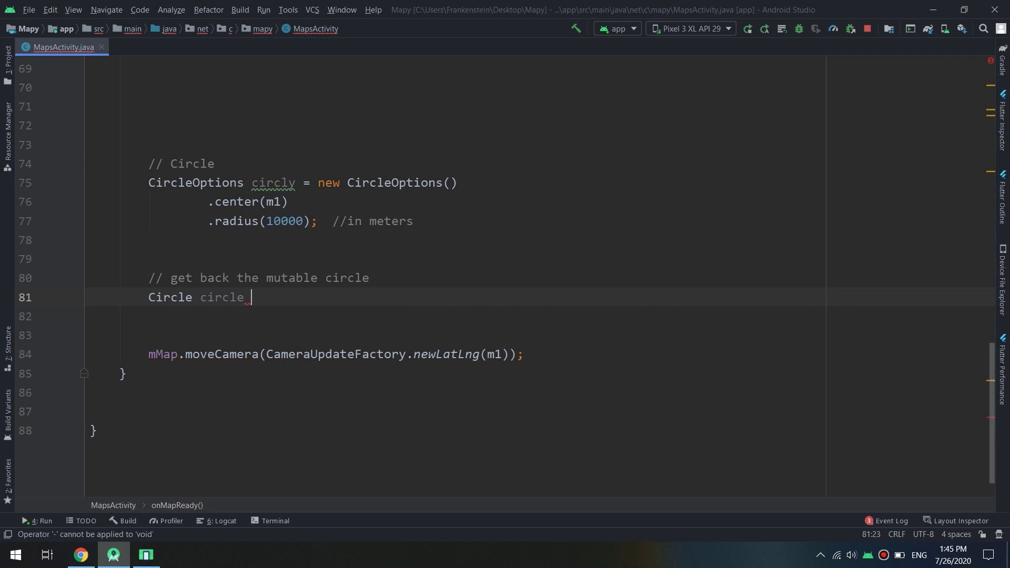
type("= m")
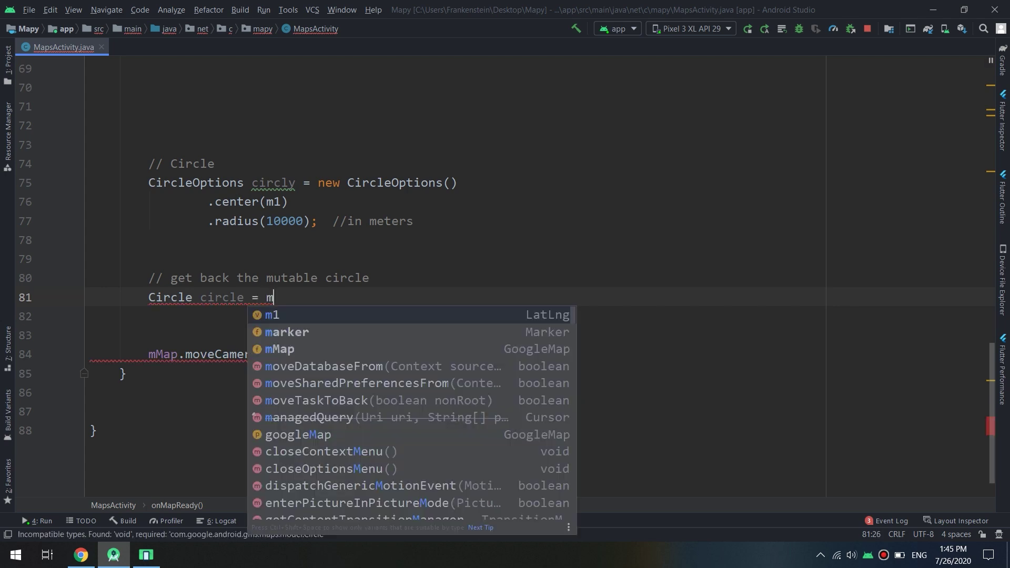
type("Map.a")
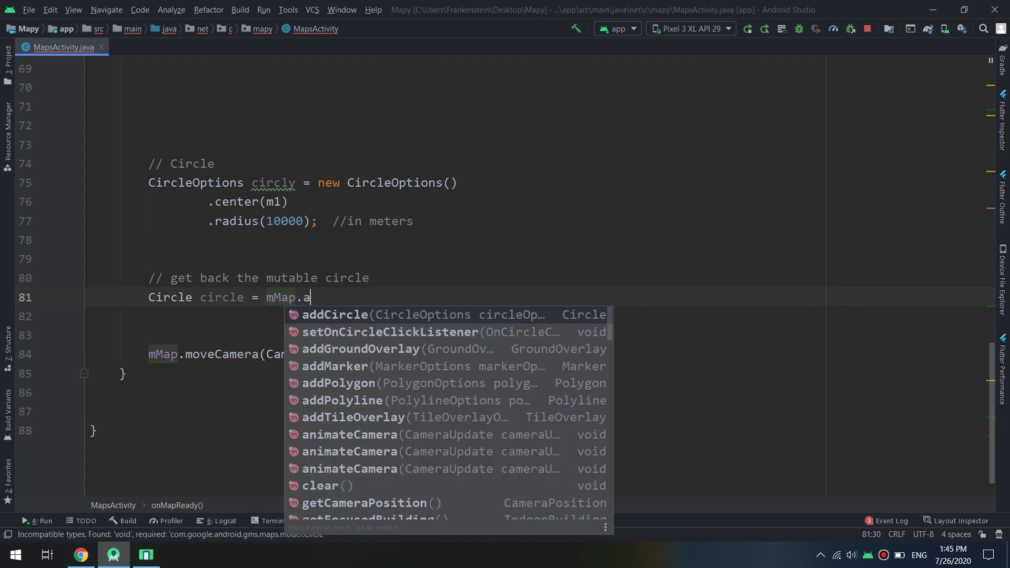
type("dd")
key("Return")
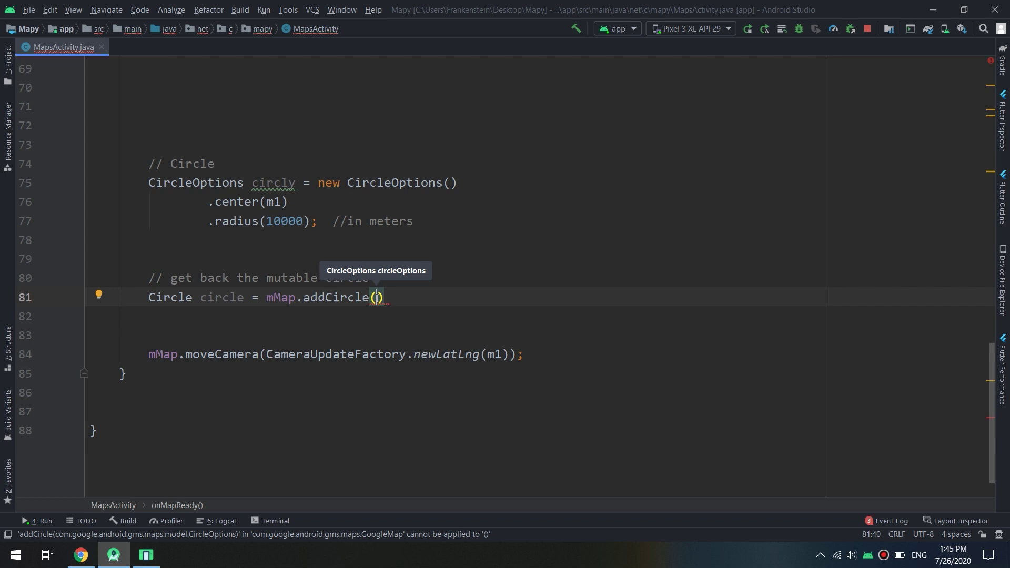
type("c")
type("ic")
key("Return")
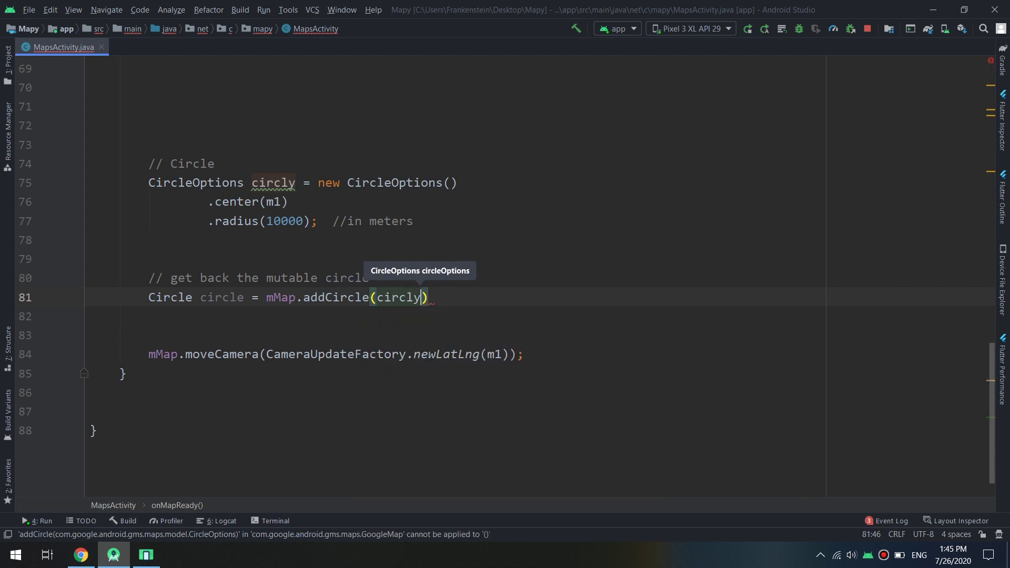
type(";")
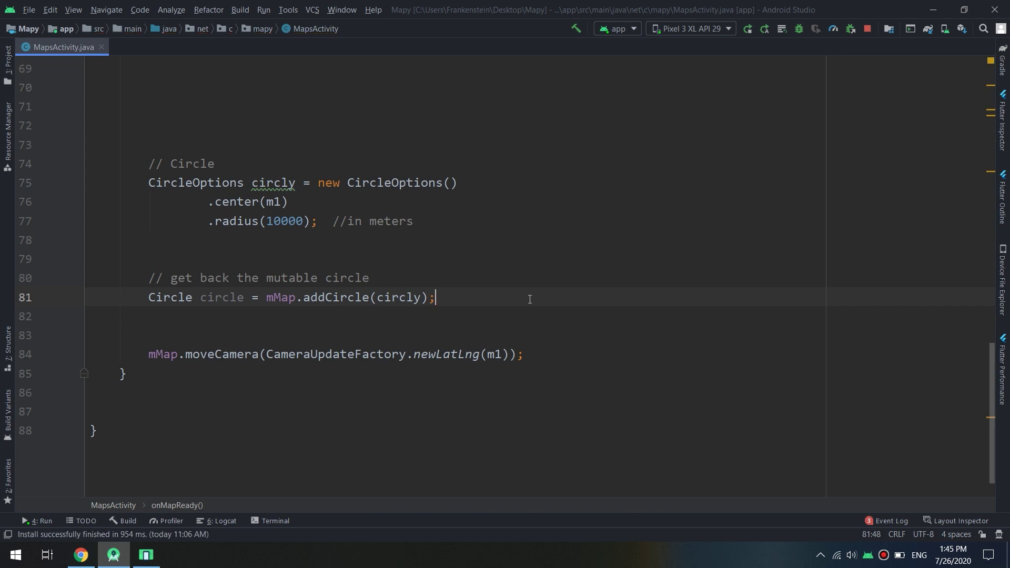
Run the app on the Pixel emulator and pan the map to center the black circle.
left_click(747, 29)
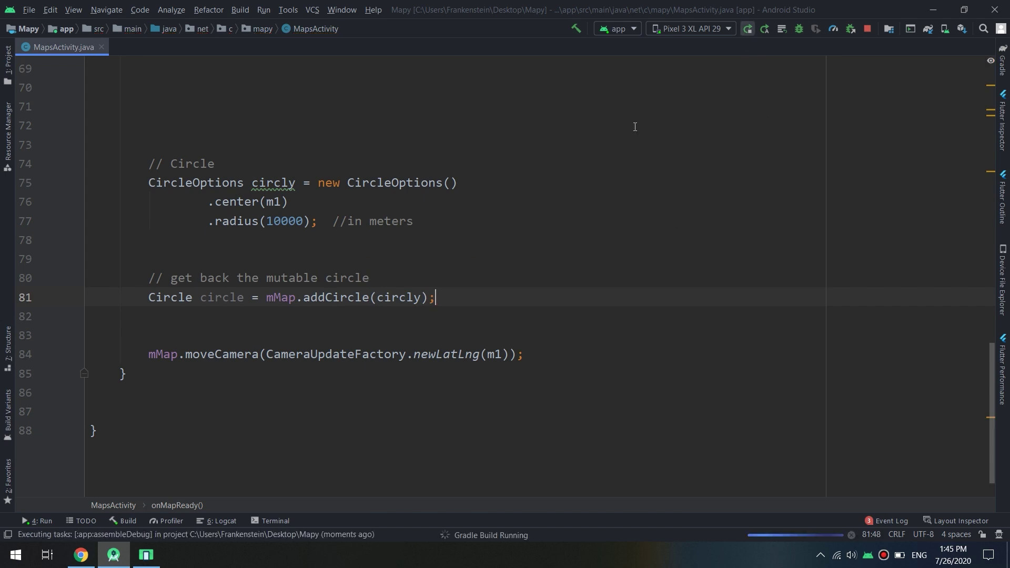
left_click(146, 556)
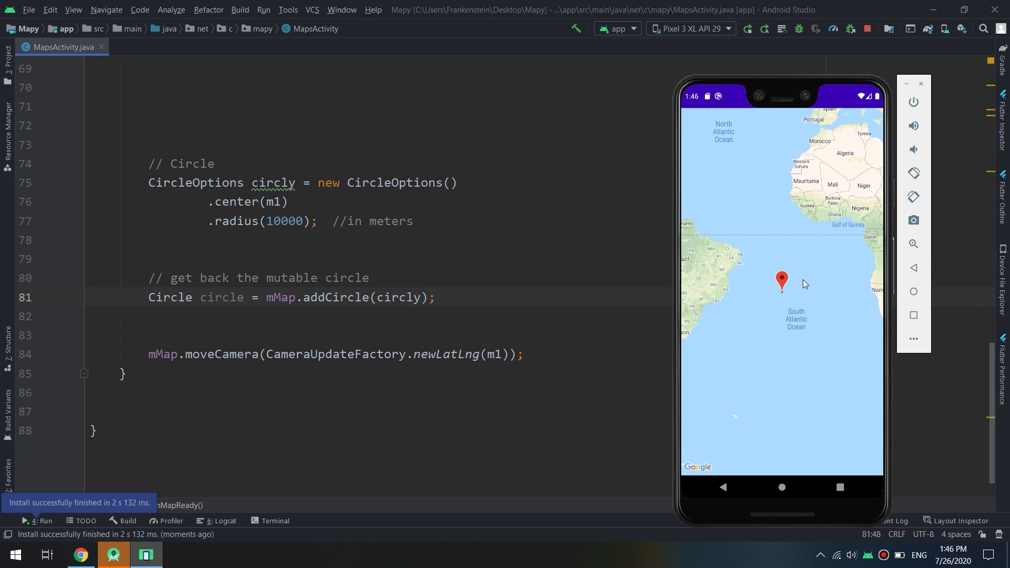
scroll(787, 317, "up", 3)
scroll(781, 253, "up", 3)
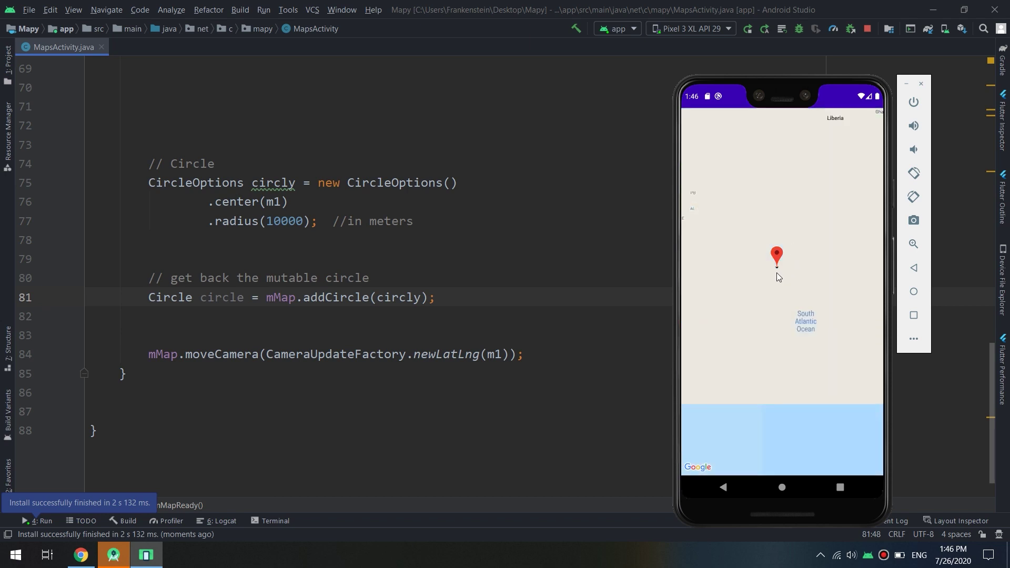
scroll(777, 273, "up", 3)
scroll(794, 271, "up", 3)
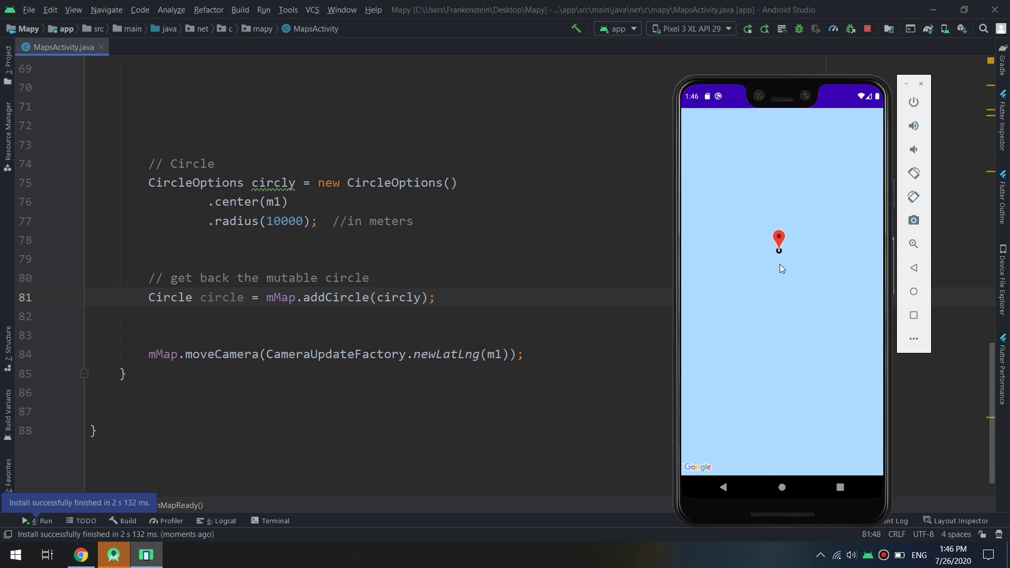
scroll(780, 265, "up", 2)
scroll(779, 261, "up", 2)
scroll(794, 231, "up", 2)
scroll(741, 305, "up", 2)
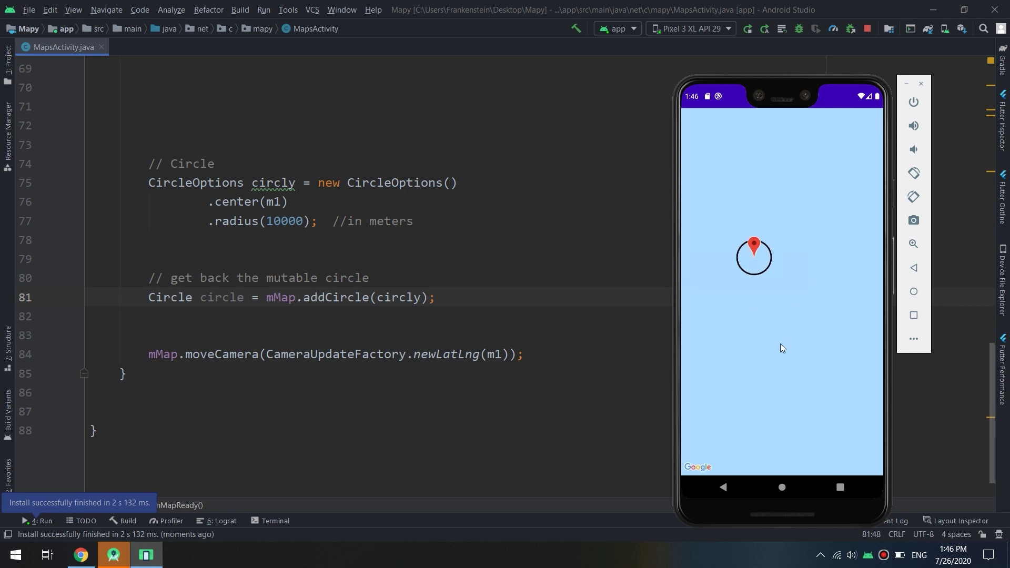
scroll(749, 345, "up", 2)
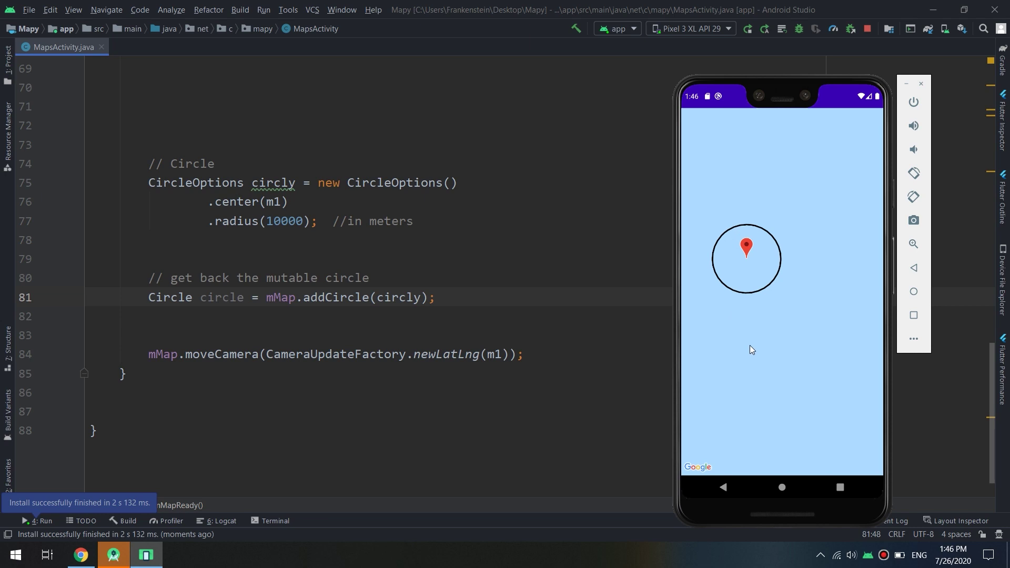
left_click_drag(750, 345, 774, 401)
scroll(770, 381, "up", 2)
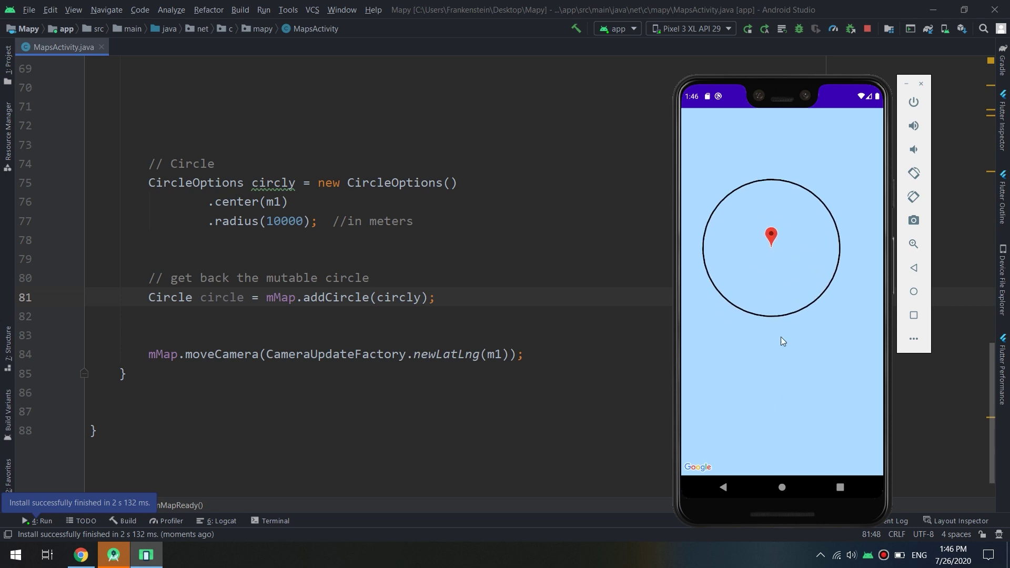
left_click_drag(774, 288, 778, 322)
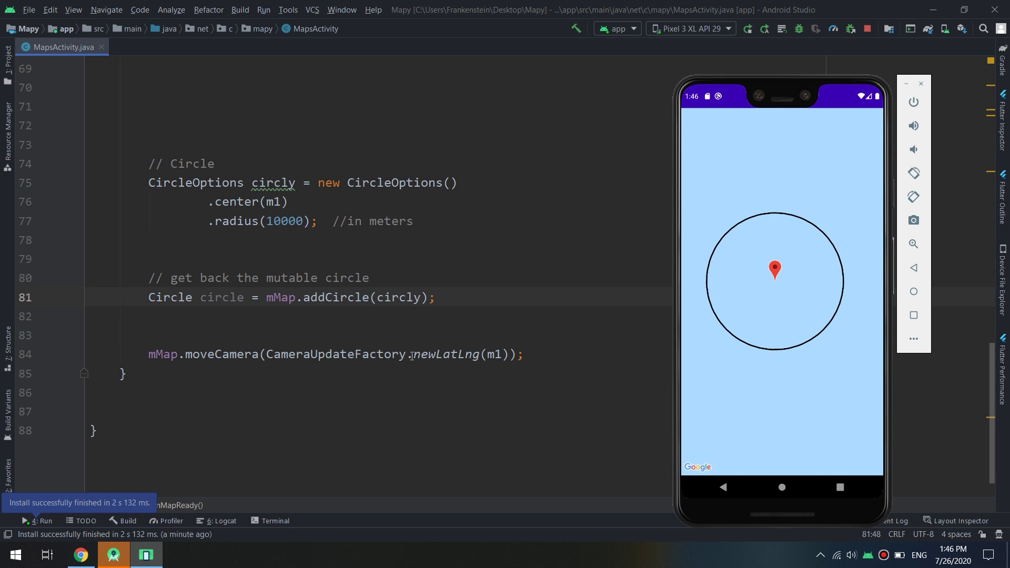
Rerun the app with the new radius and zoom the emulator map around the marker.
left_click(279, 221)
type("0")
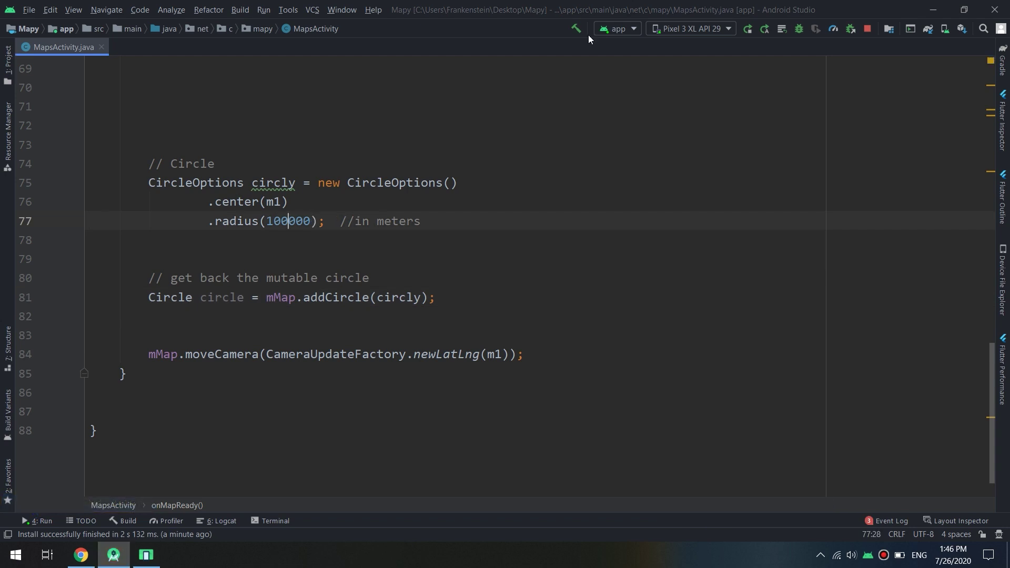
left_click(748, 29)
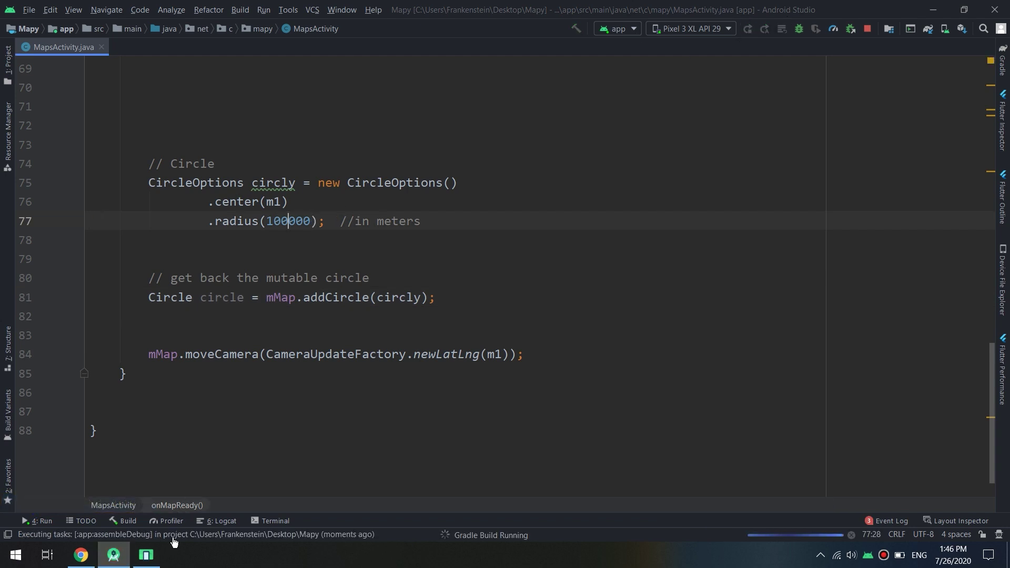
left_click(145, 555)
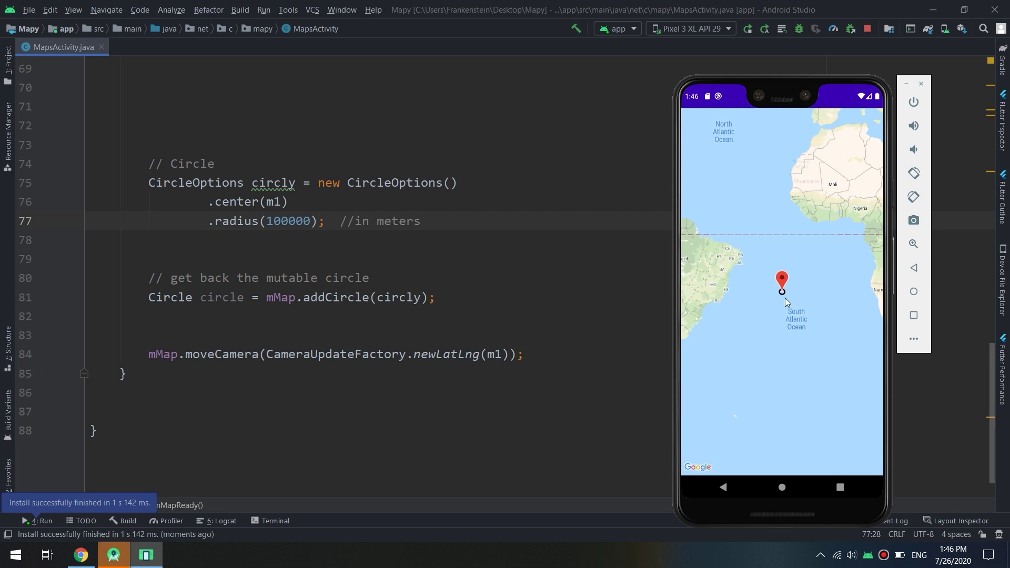
double_click(786, 298)
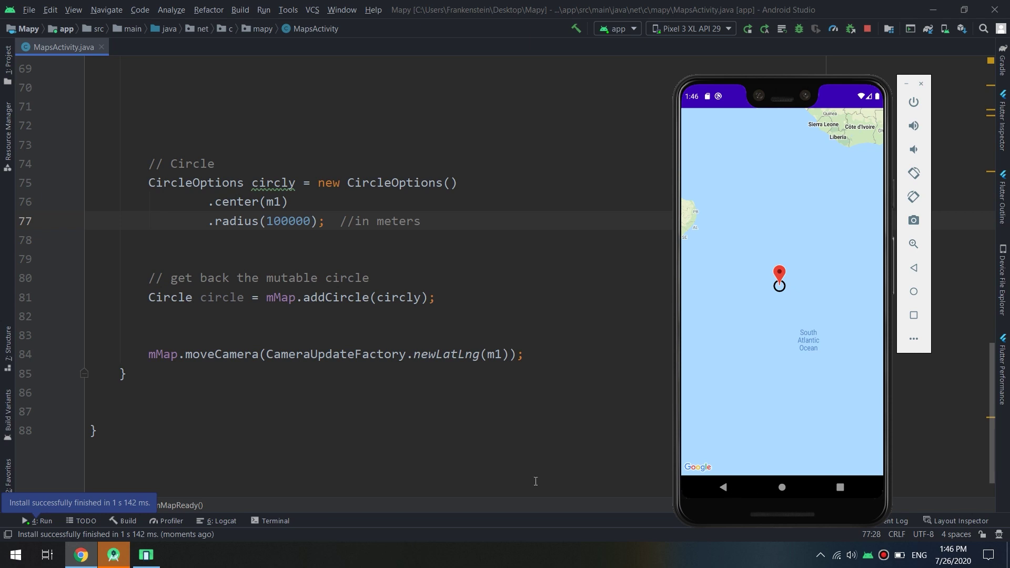
Start a circle.setStrokeColor( call below addCircle, chosen from the circle method suggestions.
left_click(454, 289)
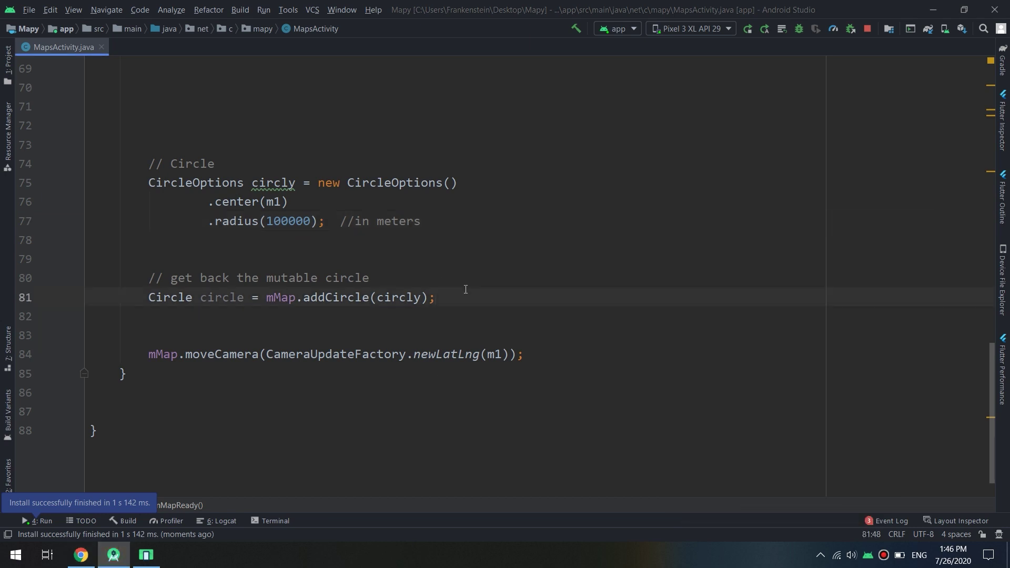
key("Return")
type("c")
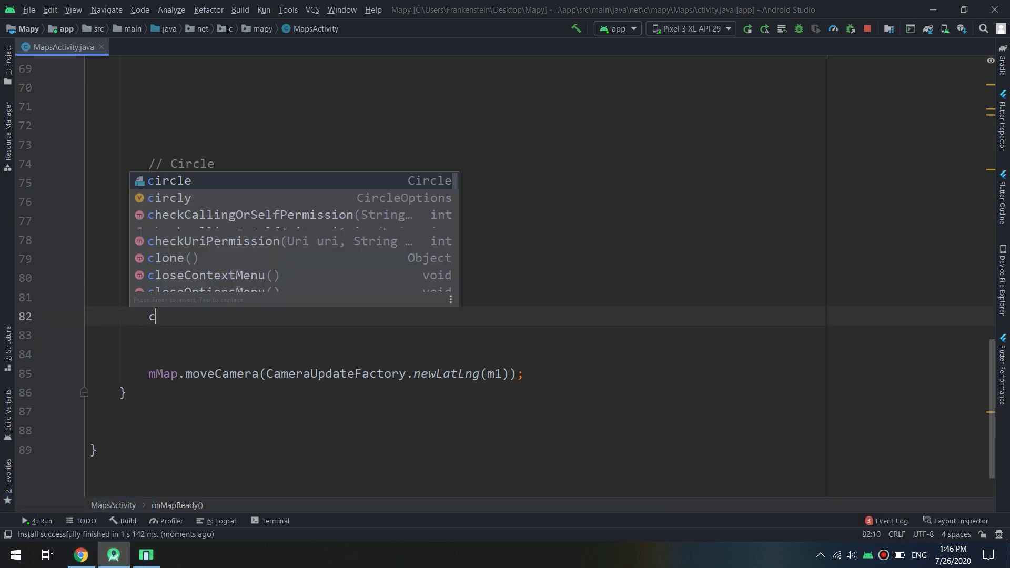
type("ircle.s")
key("BackSpace")
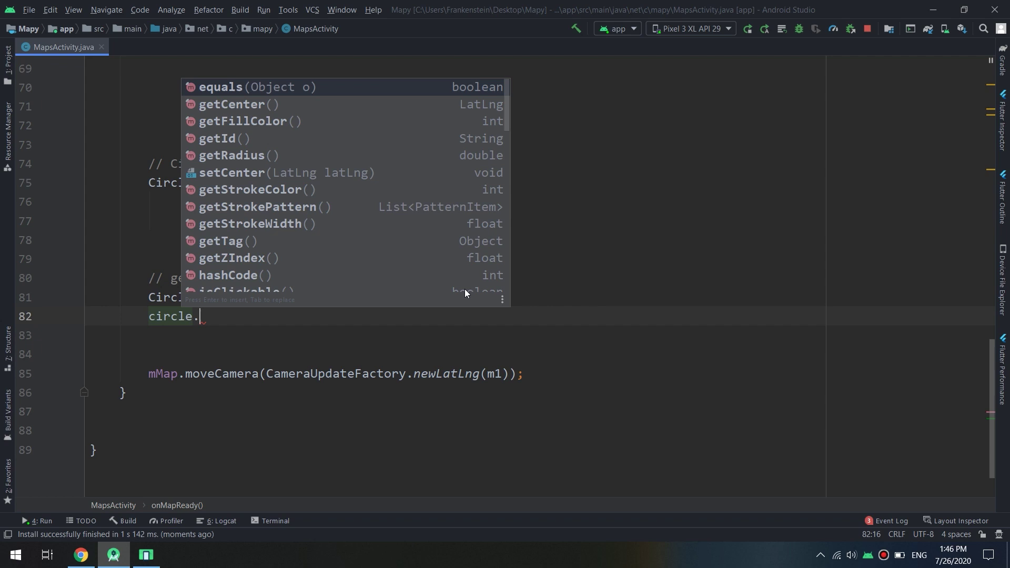
key("Down")
key("Down")
key("Down")
key("Down")
key("Down")
key("Up")
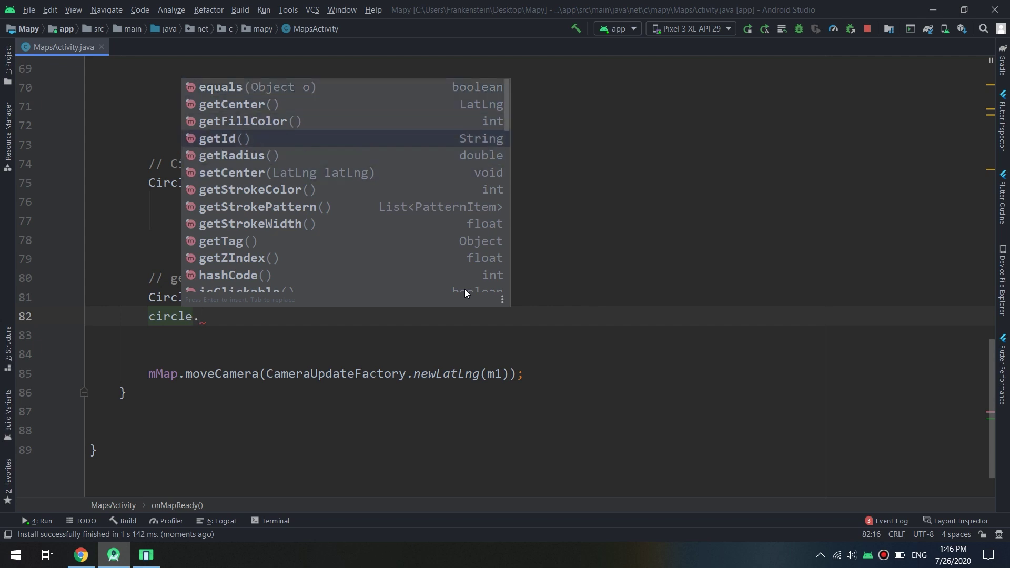
key("Down")
key("Up")
key("Up")
key("Up")
key("Up")
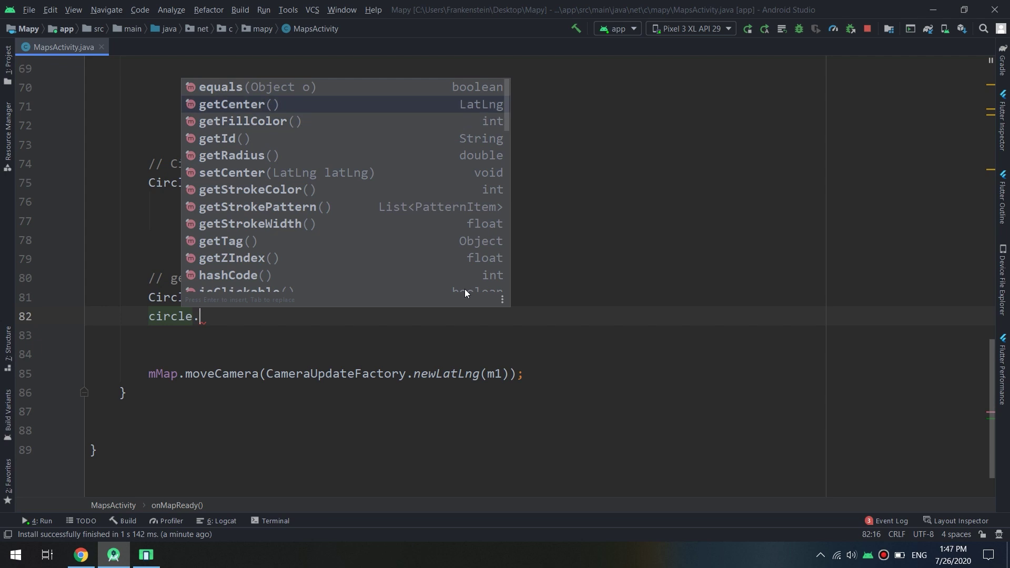
key("Down")
key("Down")
key("Down")
key("Down")
key("Down")
key("Down")
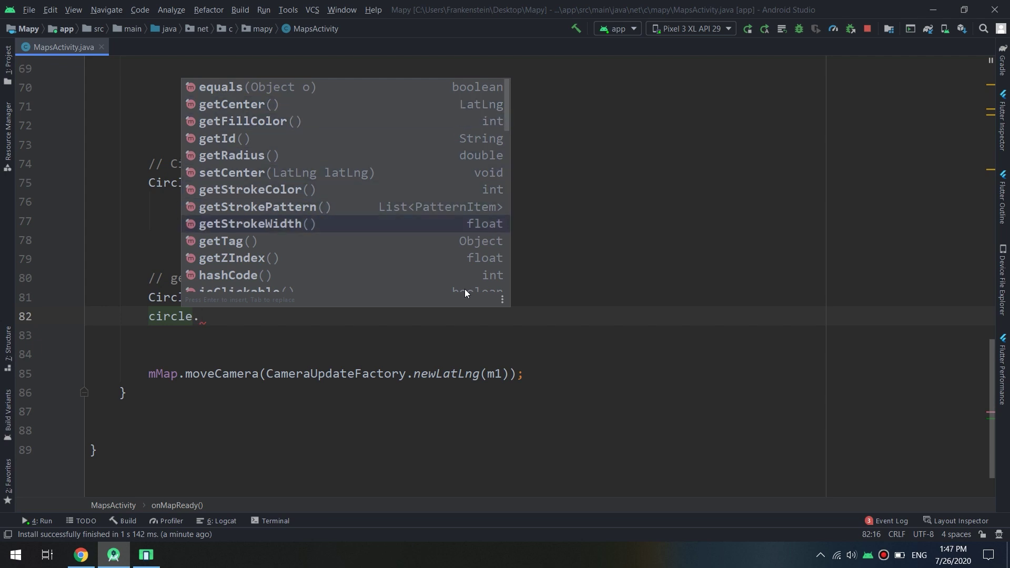
key("Down")
key("Down")
key("Down")
key("Down")
key("Down")
key("Down")
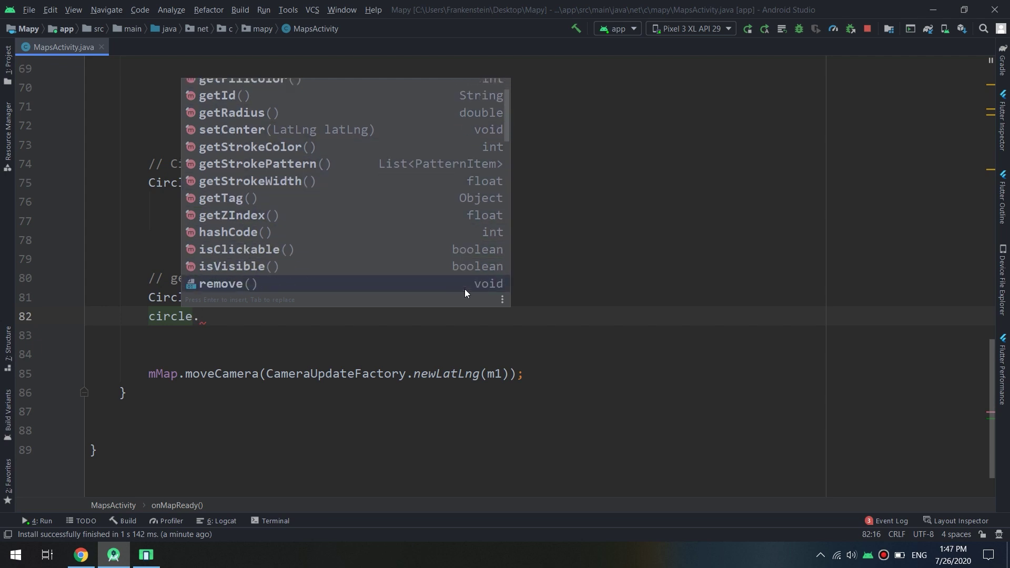
key("Down")
key("Down")
key("Down")
key("Up")
key("Down")
key("Down")
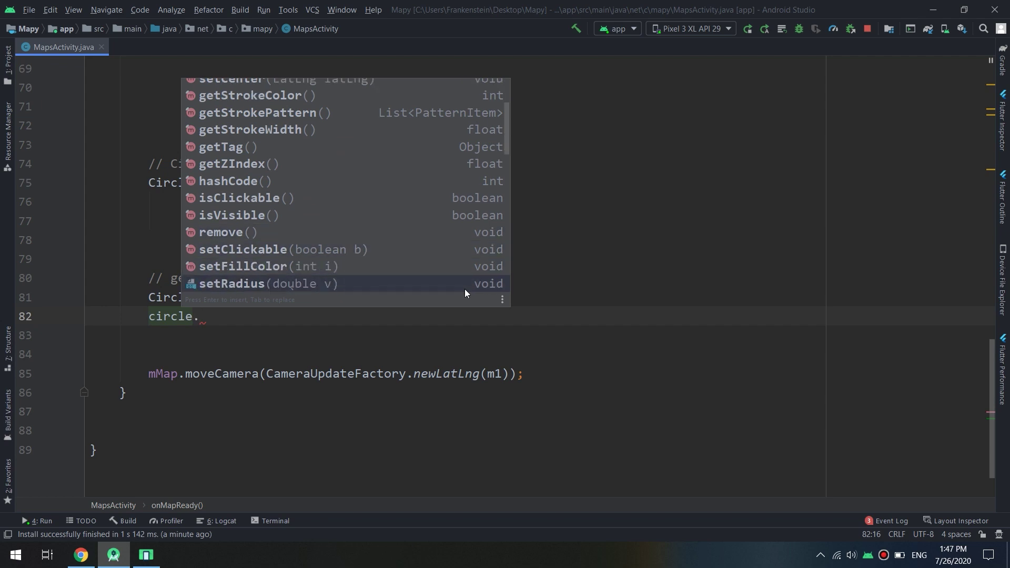
key("Down")
key("Down")
key("Down")
key("Down")
key("Down")
key("Down")
key("Down")
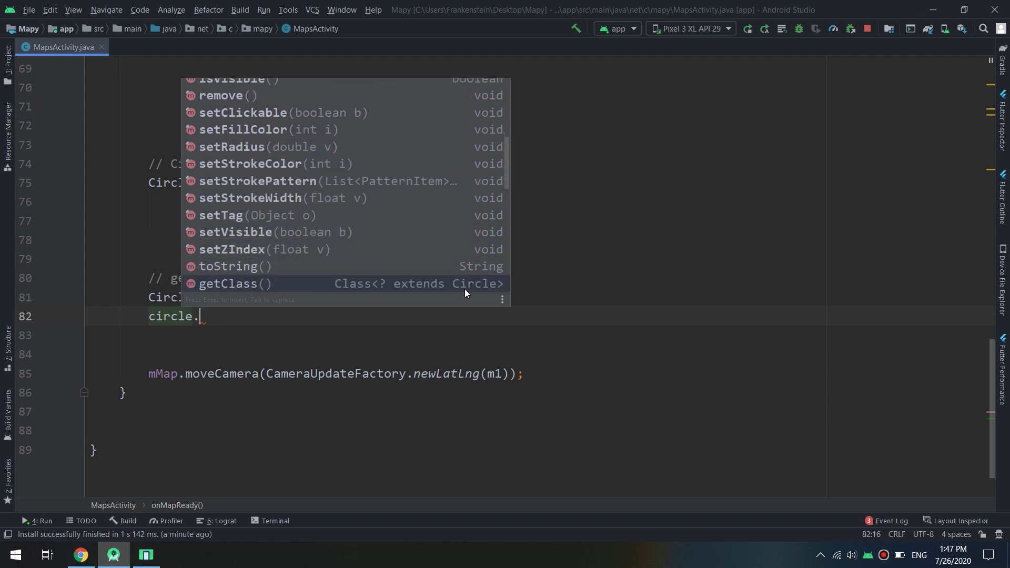
key("Down")
key("Up")
key("Up")
key("Up")
key("Up")
key("Up")
key("Down")
key("Down")
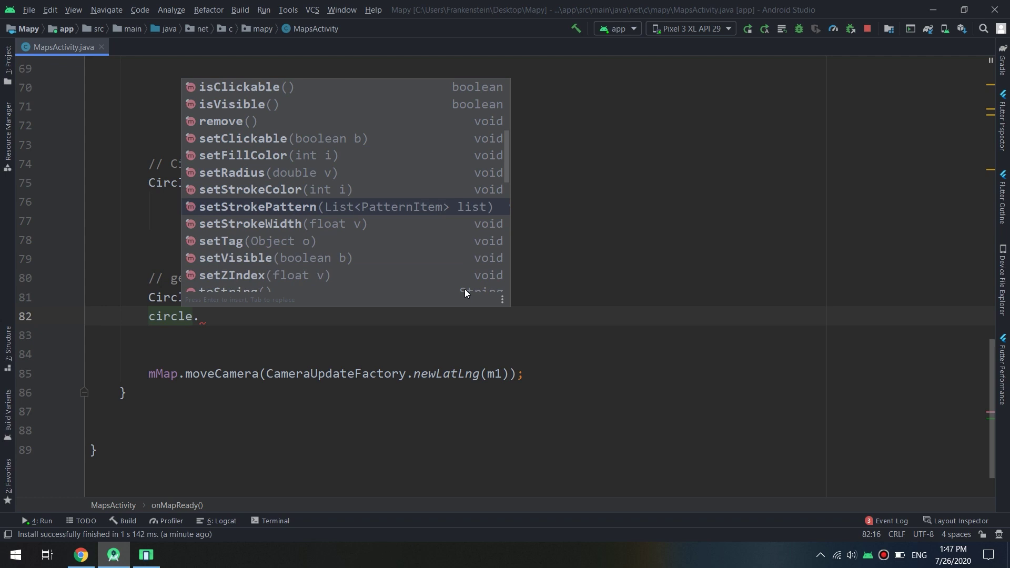
key("Up")
key("Up")
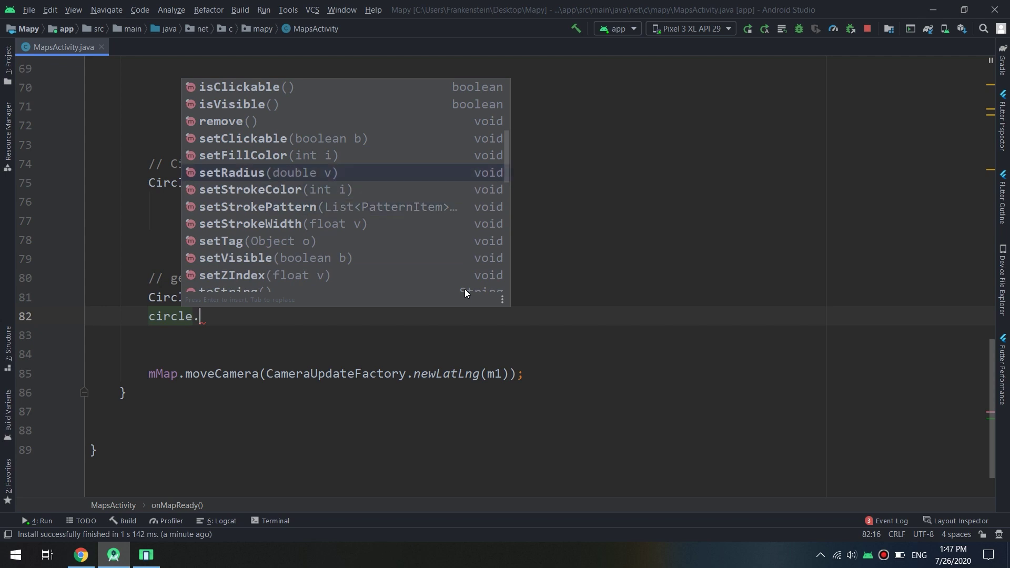
key("Down")
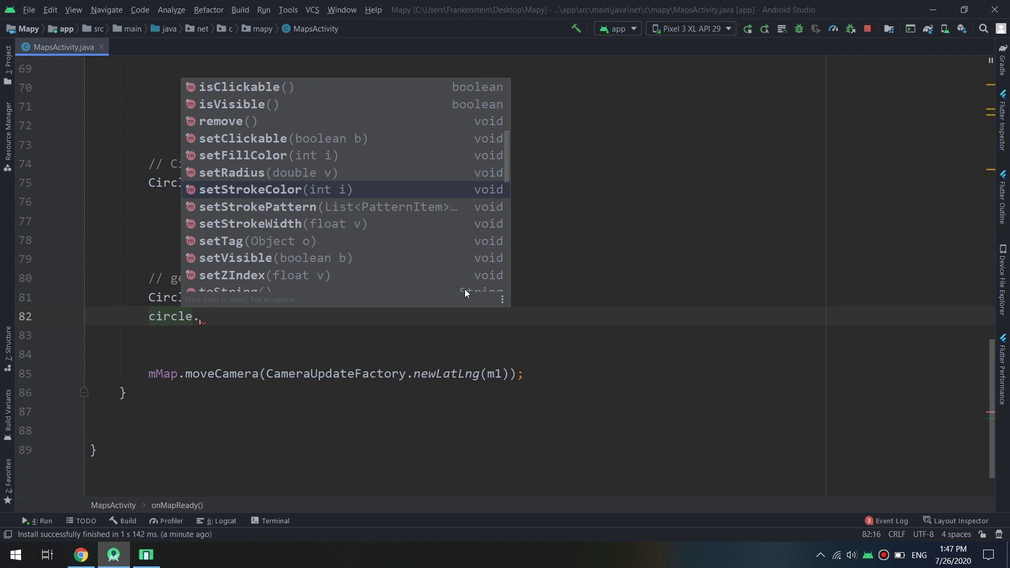
key("Return")
key("Return")
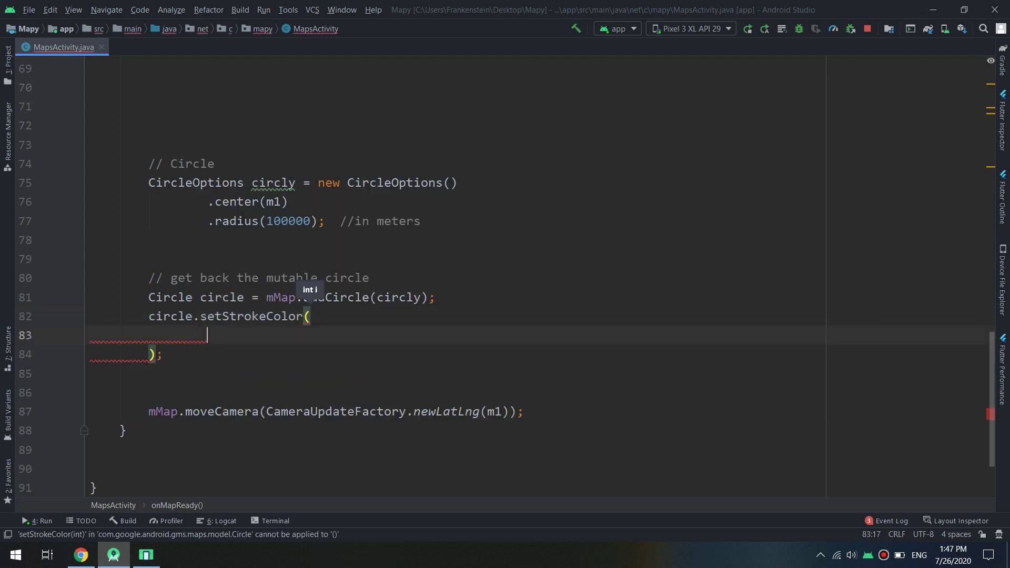
Finish the line as circle.setStrokeColor(Color.RED); on a single line.
key("Left")
key("BackSpace")
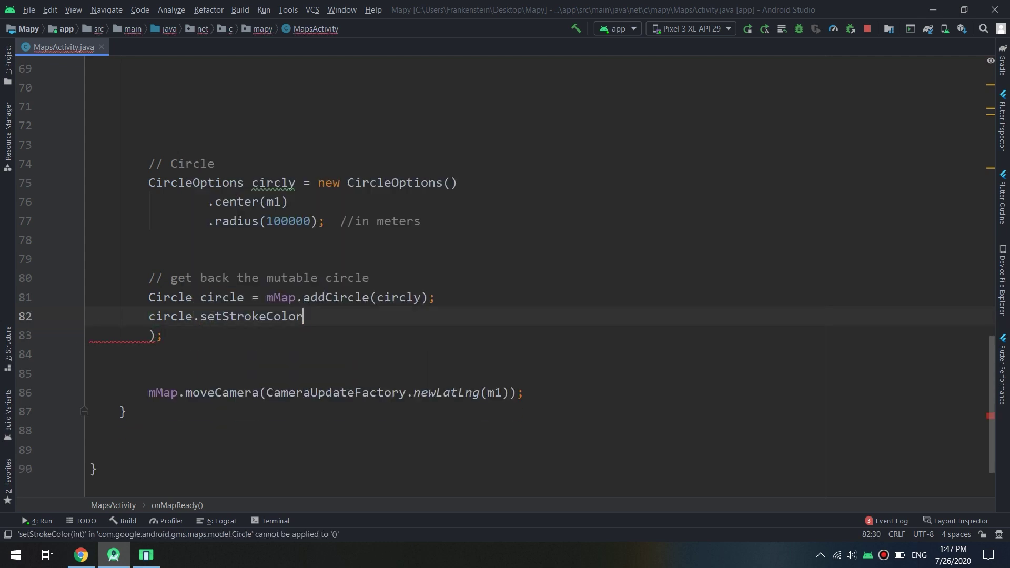
type("(")
key("Delete")
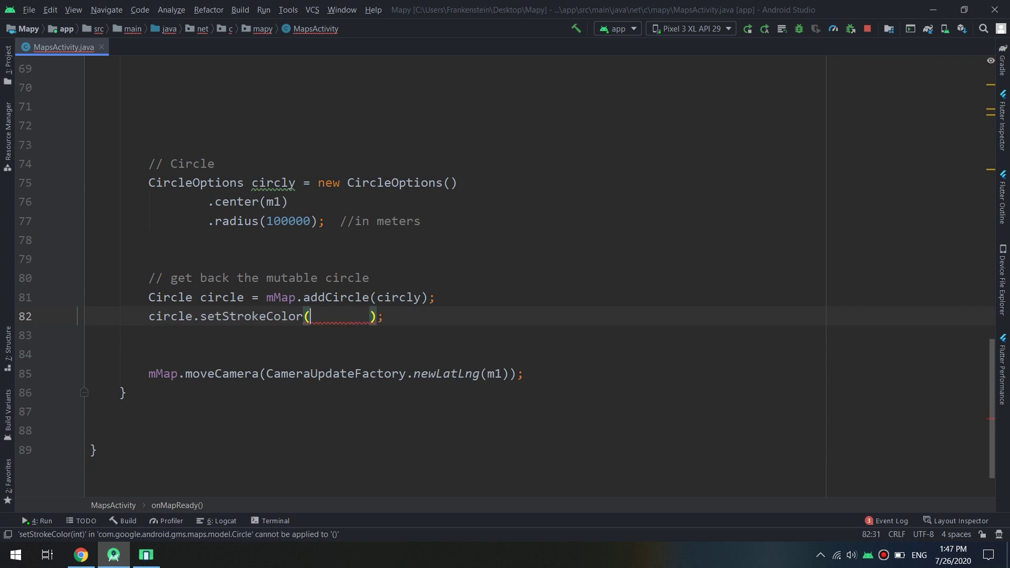
key("Delete")
key("Delete")
key("Delete")
key("Delete")
key("Delete")
key("Delete")
type("C")
key("Escape")
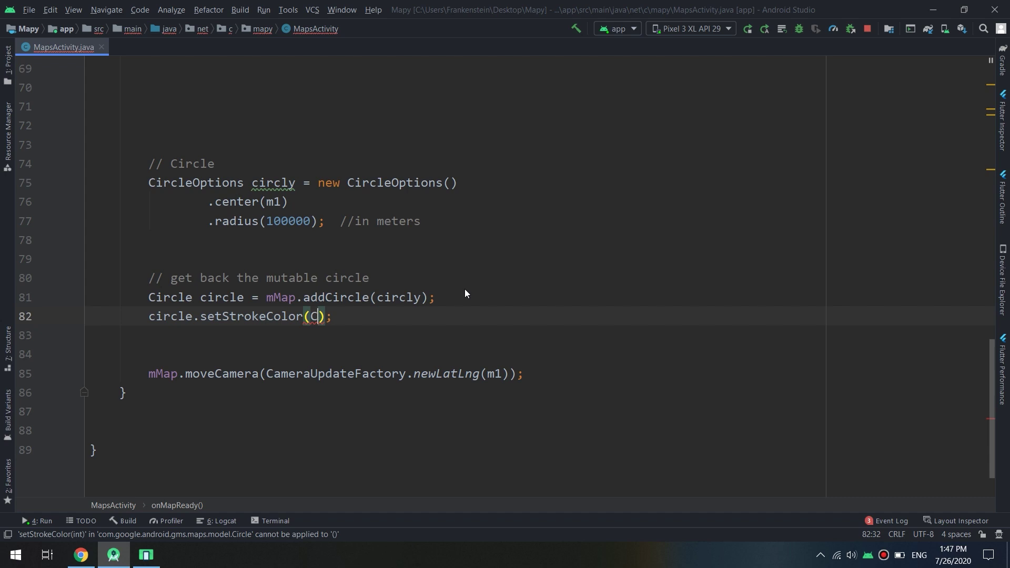
type("olor.")
key("Escape")
type("RED")
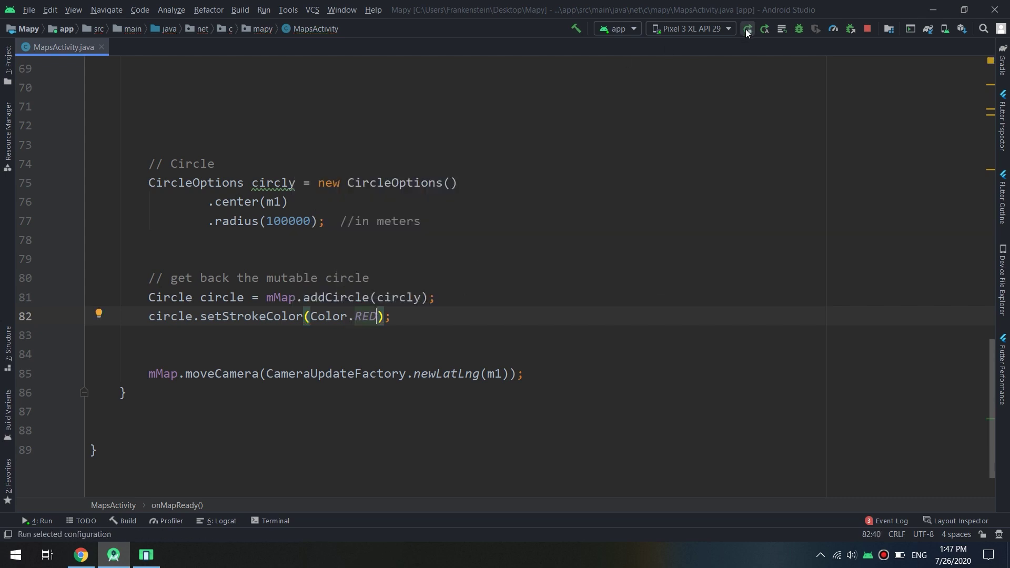
Relaunch the app and zoom the emulator map in until the red circle is large.
left_click(748, 30)
left_click(145, 555)
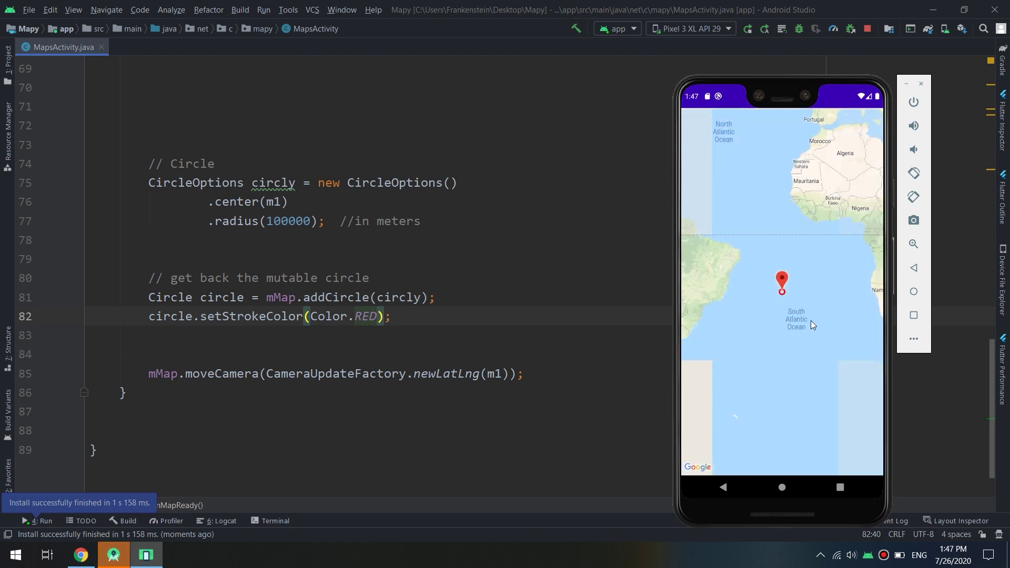
double_click(803, 312)
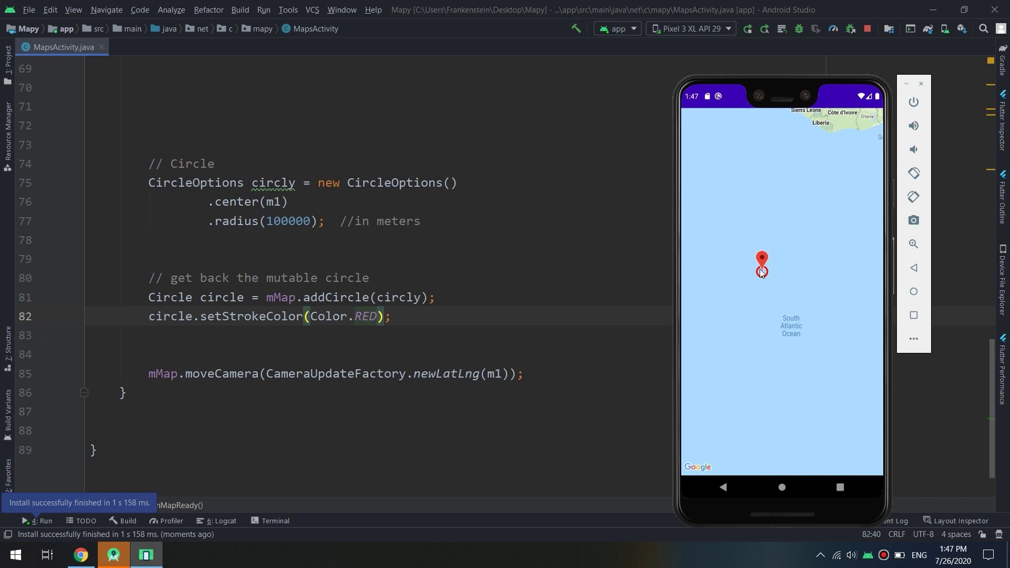
double_click(763, 272)
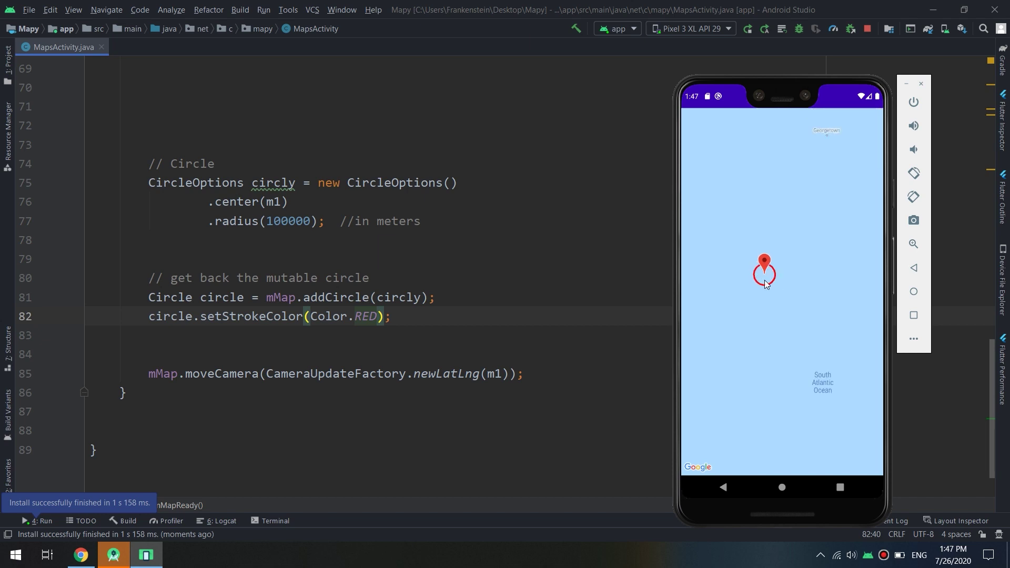
double_click(764, 282)
double_click(754, 285)
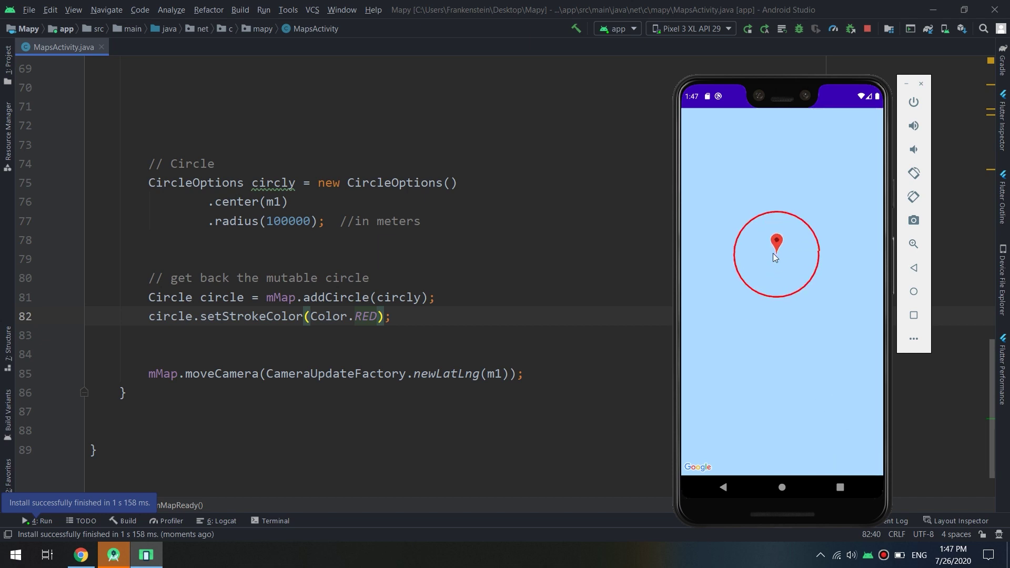
Open and close the marker's info window, then return to the code.
left_click(775, 244)
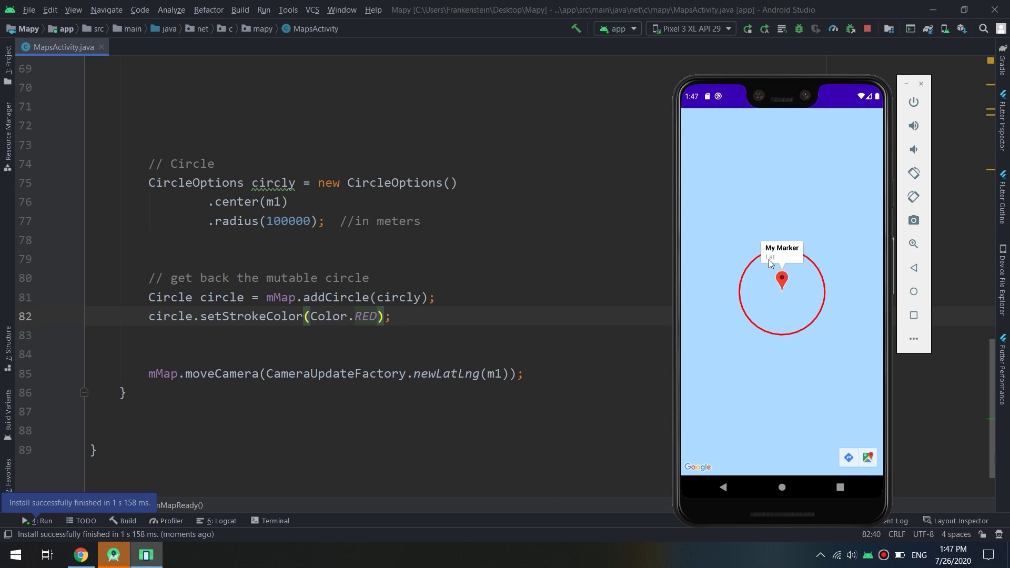
left_click(742, 275)
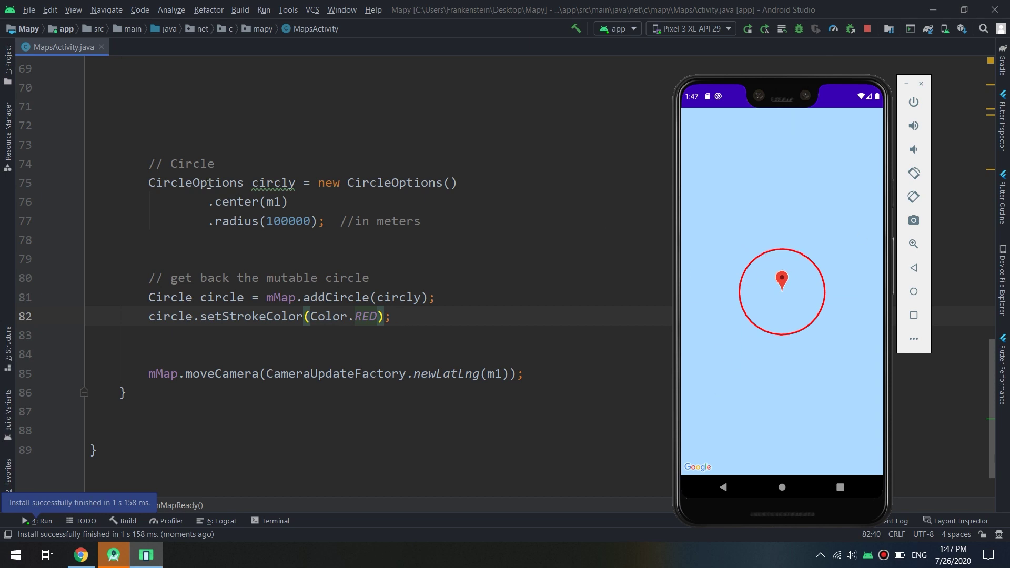
left_click(289, 222)
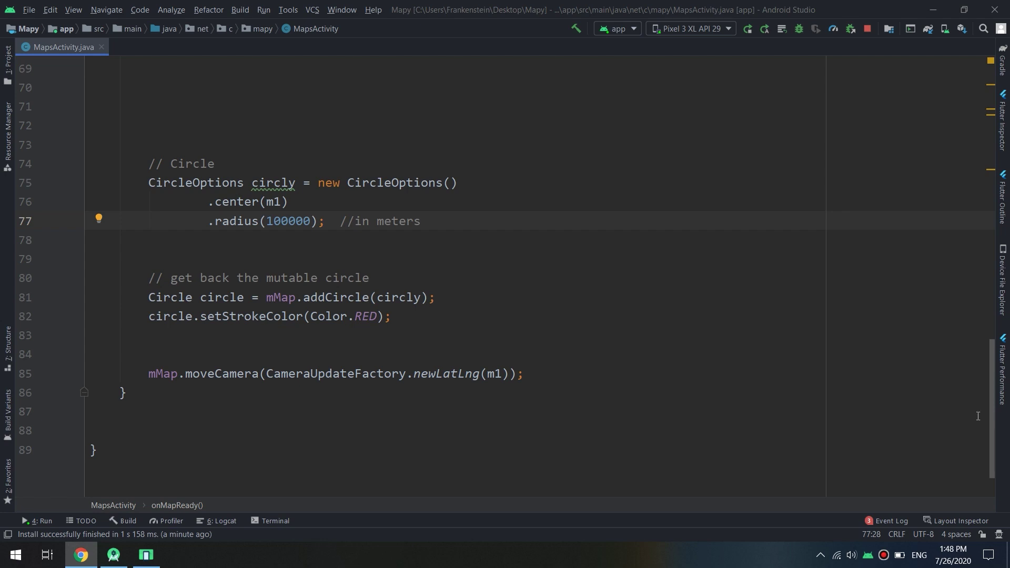
Delete the extra blank lines above '// Circle' and bring the emulator back into view.
left_click(365, 127)
key("BackSpace")
key("BackSpace")
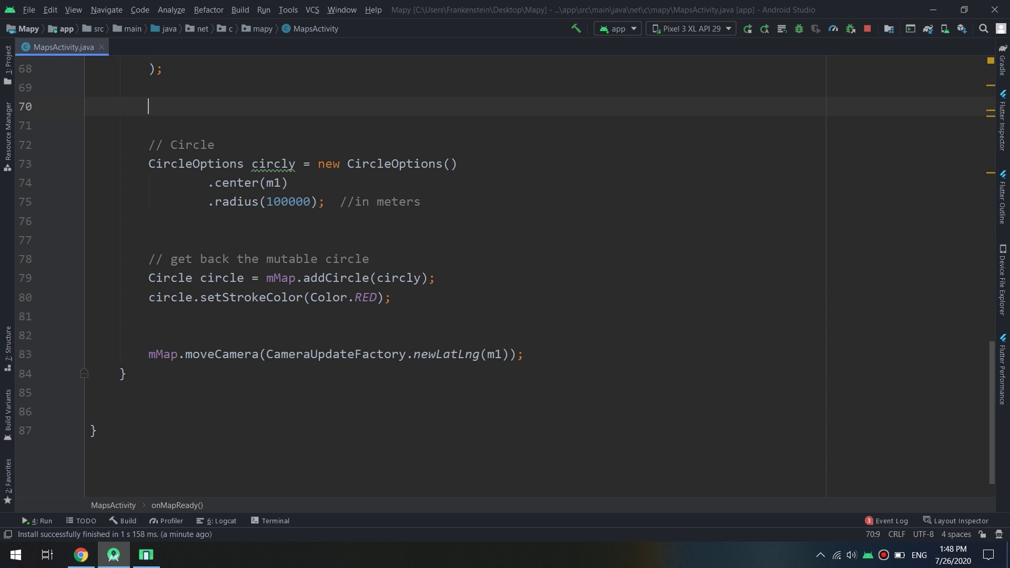
left_click(146, 556)
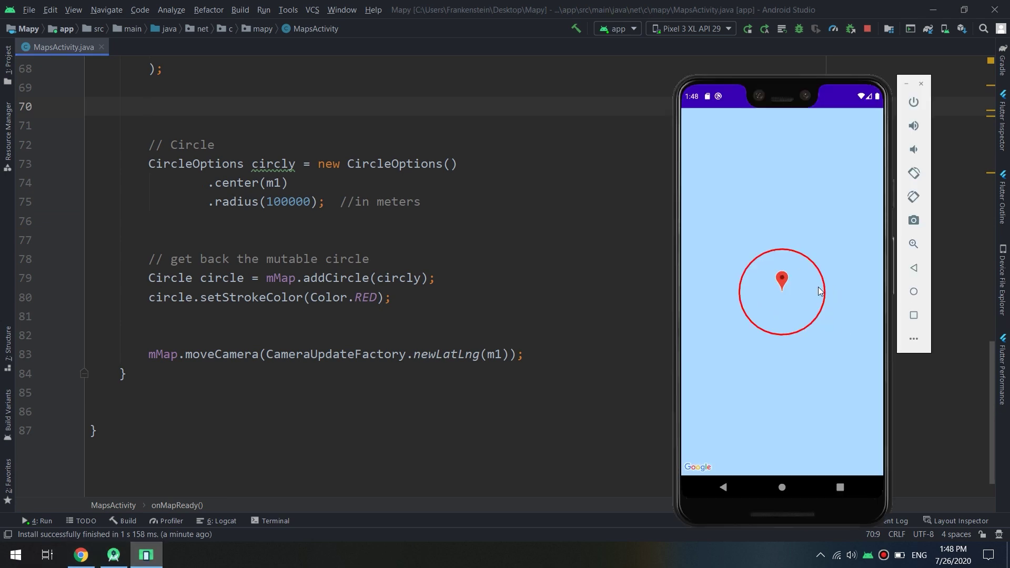